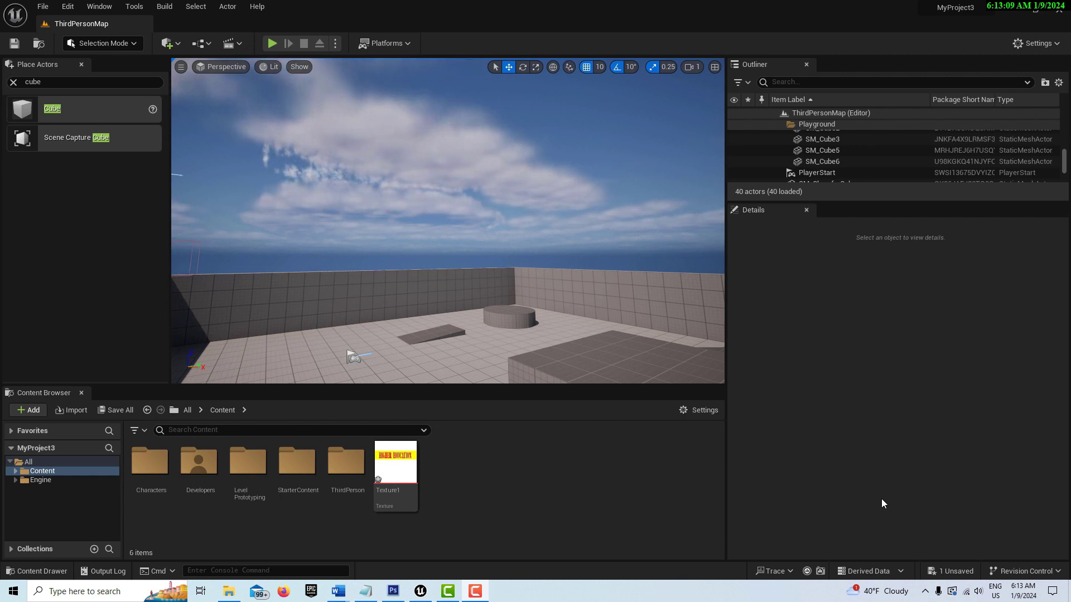
# Create a new basic material asset named NewMaterial in the Content Browser.
pyautogui.moveTo(399, 466)
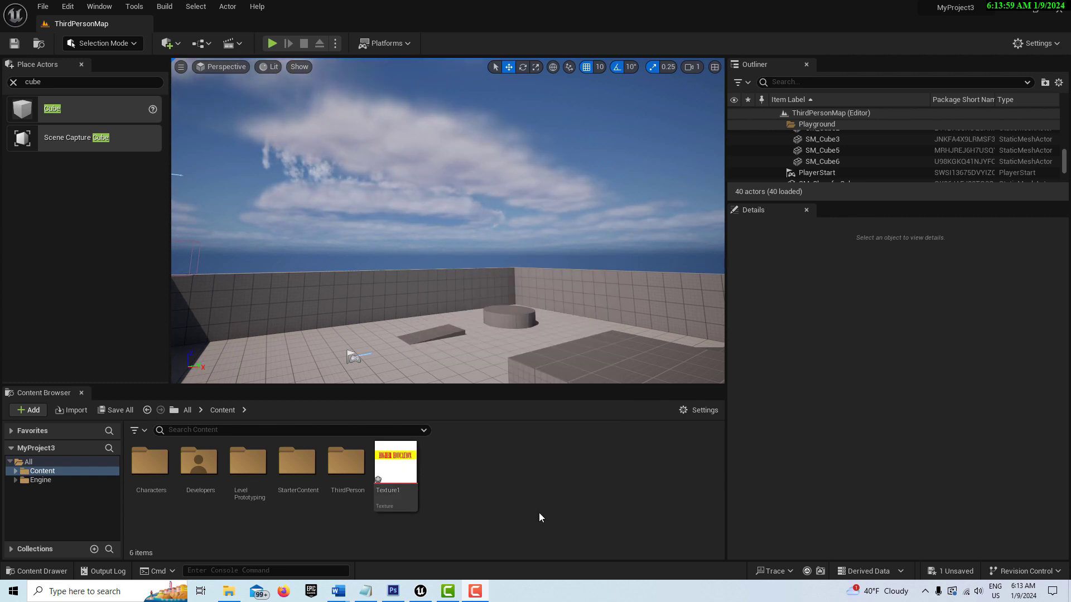
pyautogui.rightClick(500, 464)
pyautogui.moveTo(554, 366)
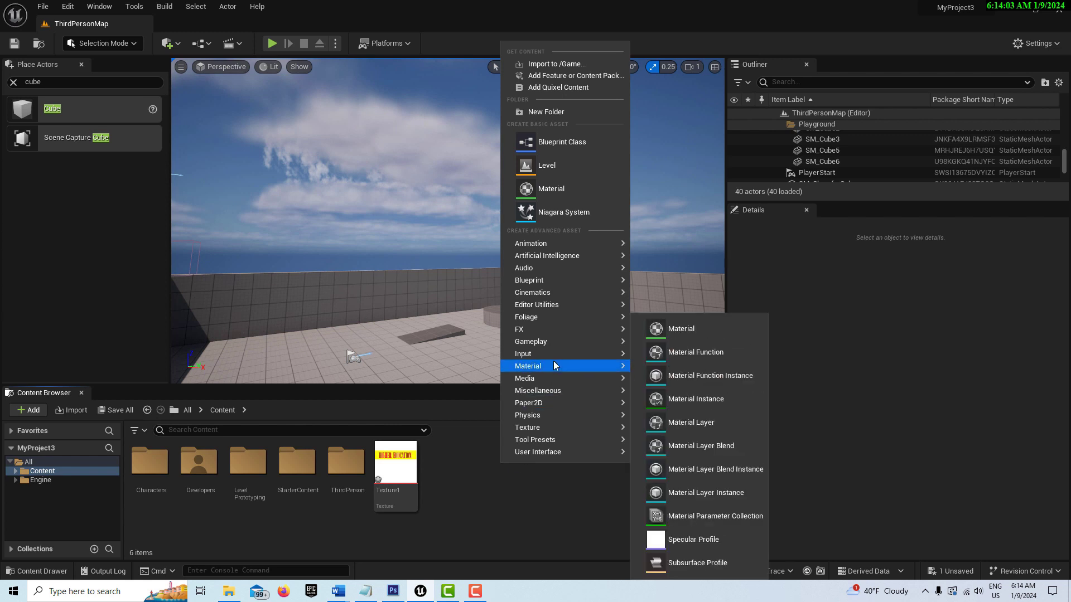
pyautogui.click(682, 329)
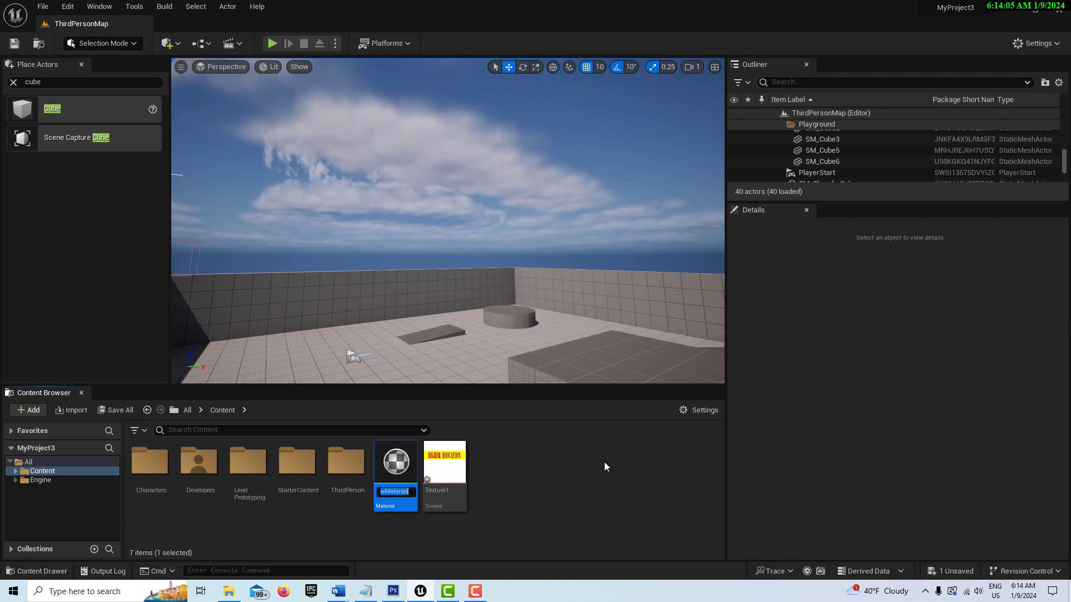
pyautogui.press('Return')
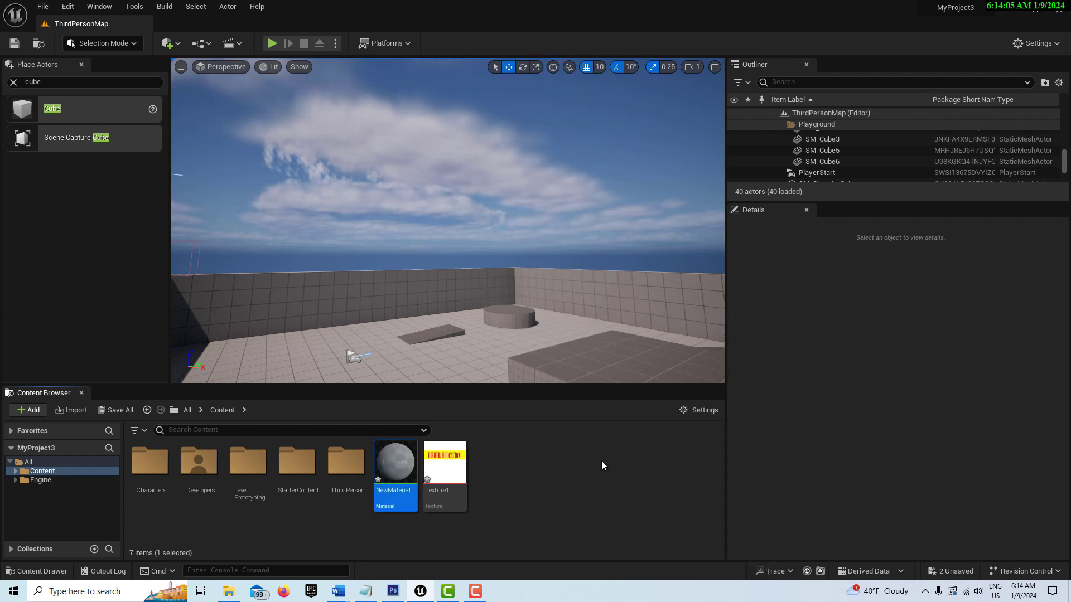
# Open NewMaterial in the material editor, shifting the output node right and zooming out.
pyautogui.doubleClick(400, 466)
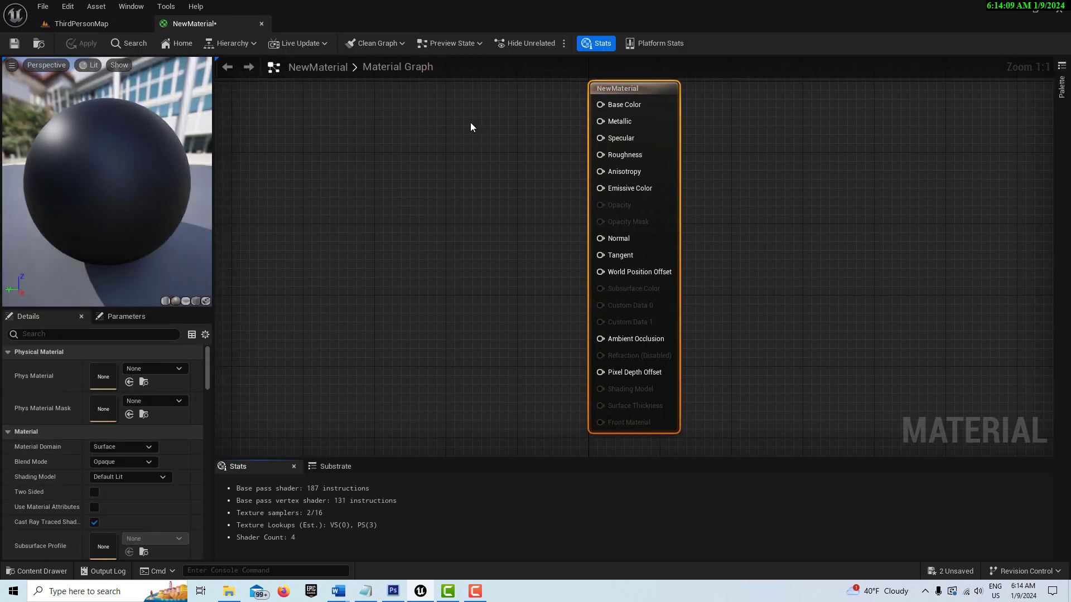
pyautogui.moveTo(646, 93); pyautogui.dragTo(872, 118)
pyautogui.scroll(-2, 953, 245)
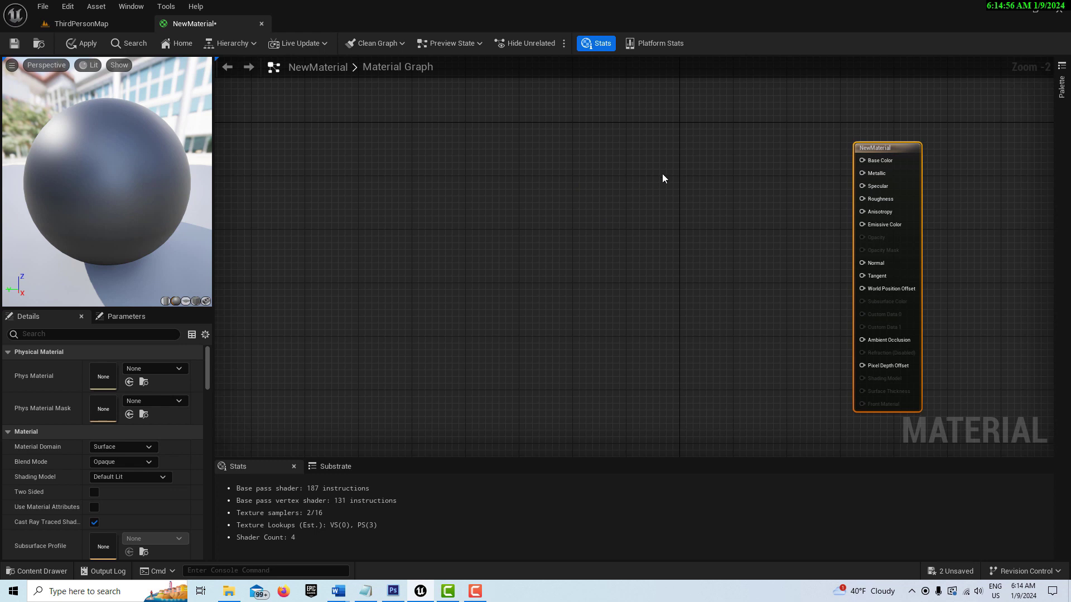
pyautogui.rightClick(657, 175)
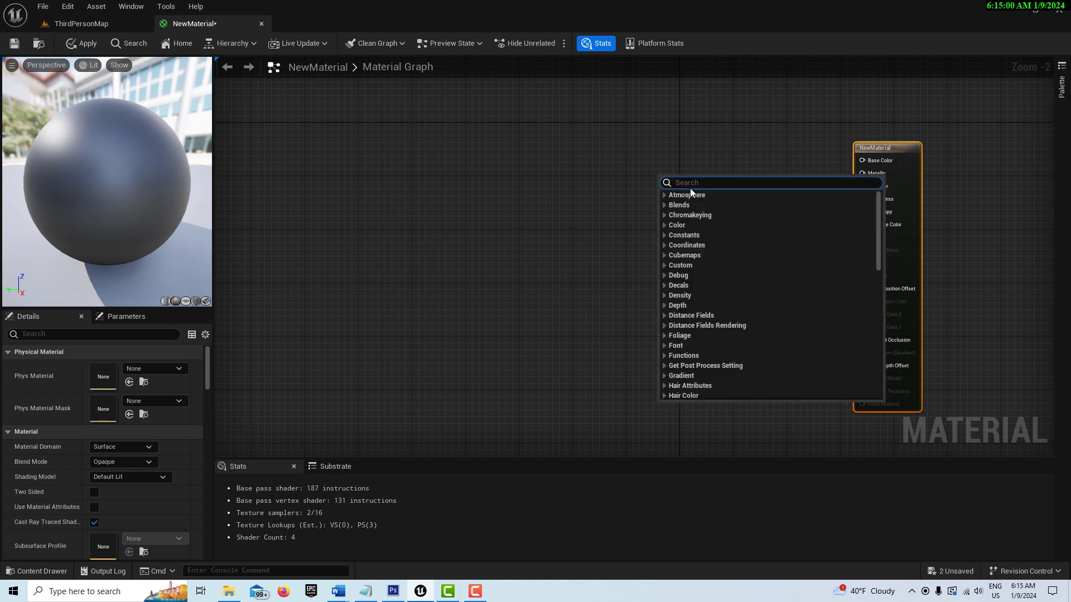
# Add a TextureSample node and a CustomRotator whose Rotated Values drive the texture's UVs.
pyautogui.write('texture')
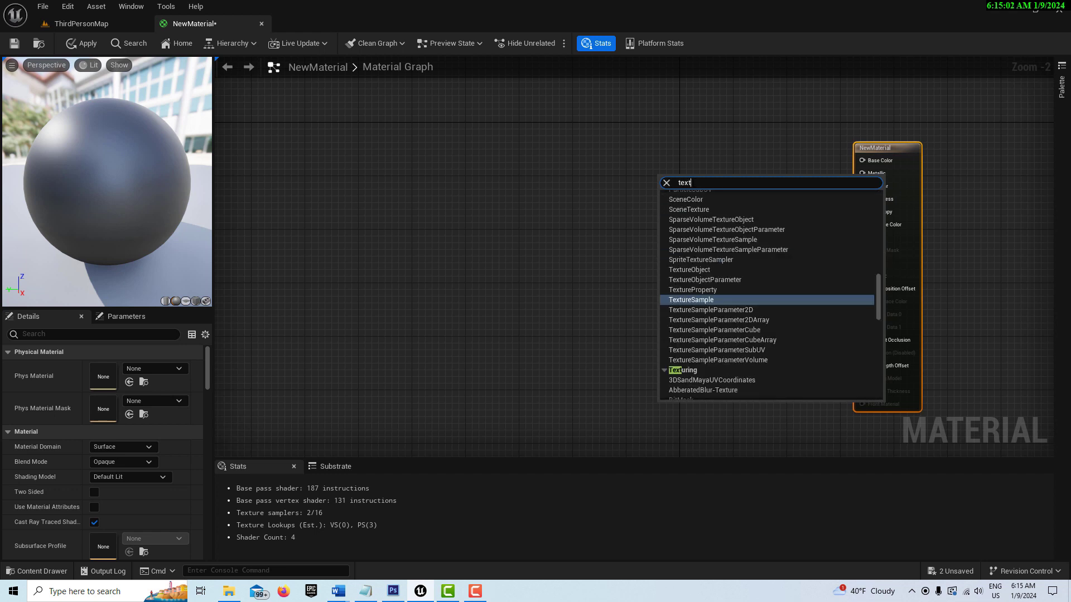
pyautogui.press('Return')
pyautogui.rightClick(516, 193)
pyautogui.write('custom')
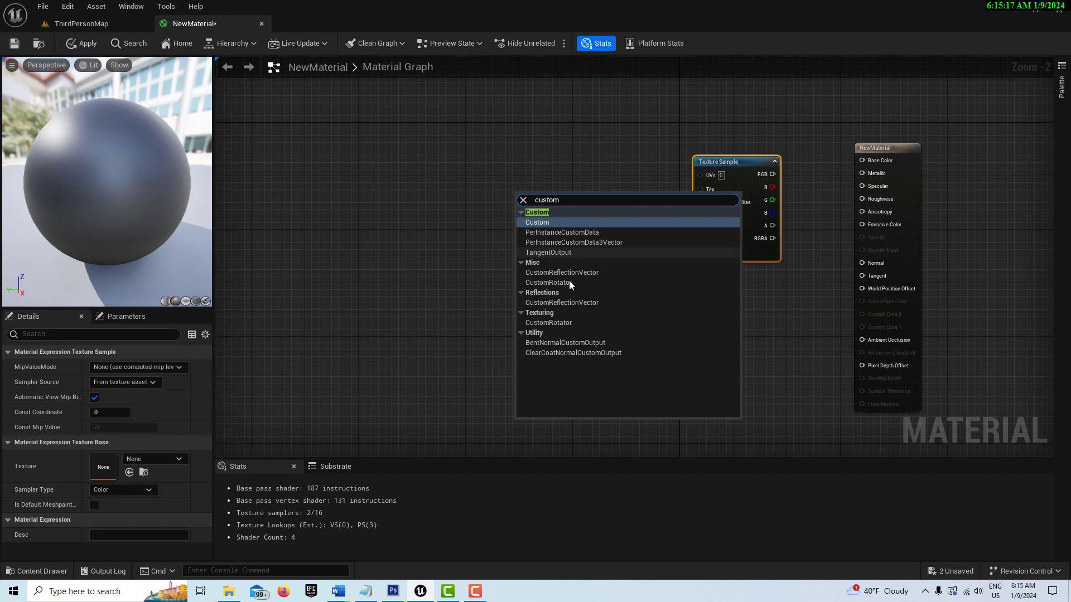
pyautogui.click(549, 323)
pyautogui.moveTo(698, 176); pyautogui.dragTo(698, 176)
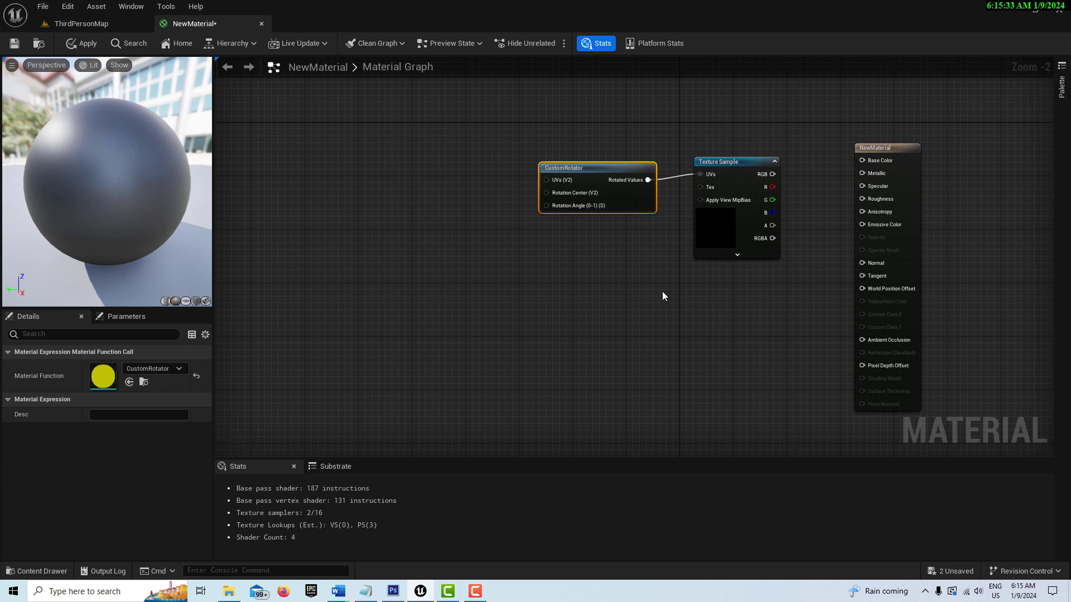
pyautogui.rightClick(302, 237)
# Add a TextureCoordinate node and two AppendVector nodes stacked one above the other.
pyautogui.write('texture')
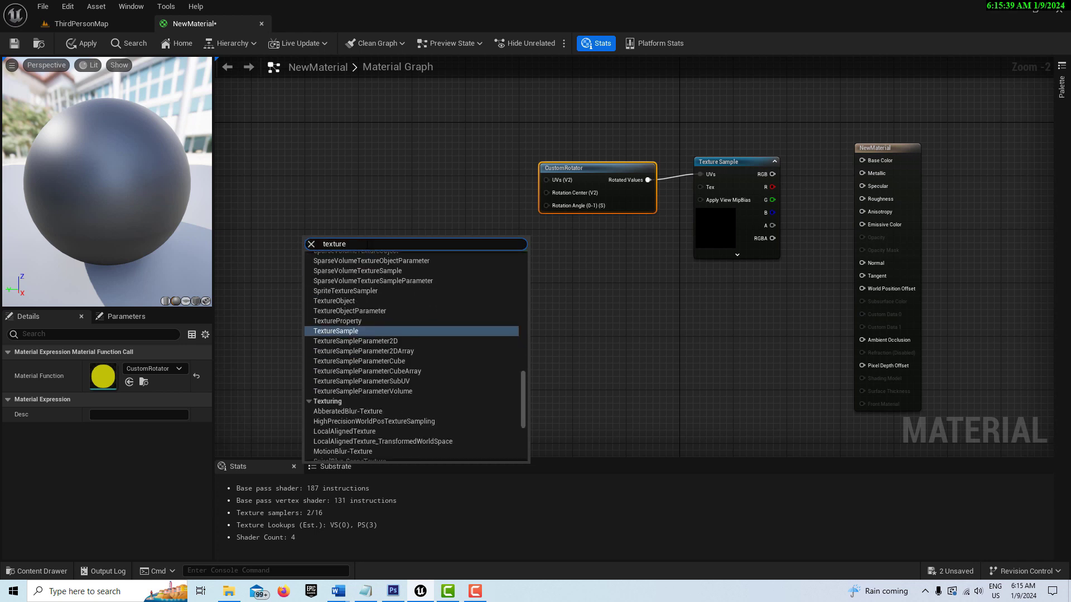
pyautogui.write(' c')
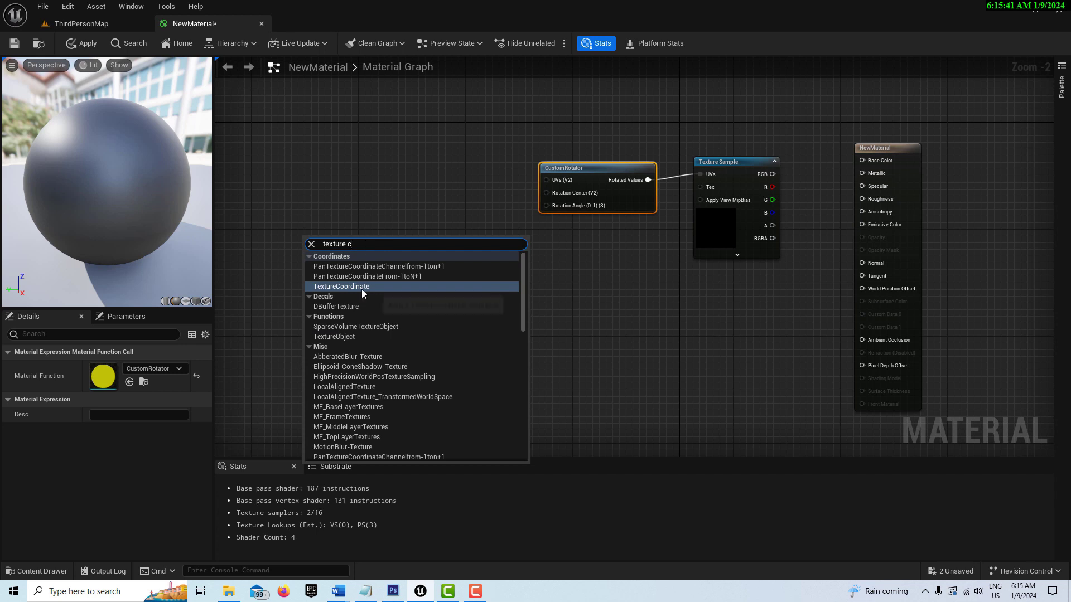
pyautogui.click(362, 287)
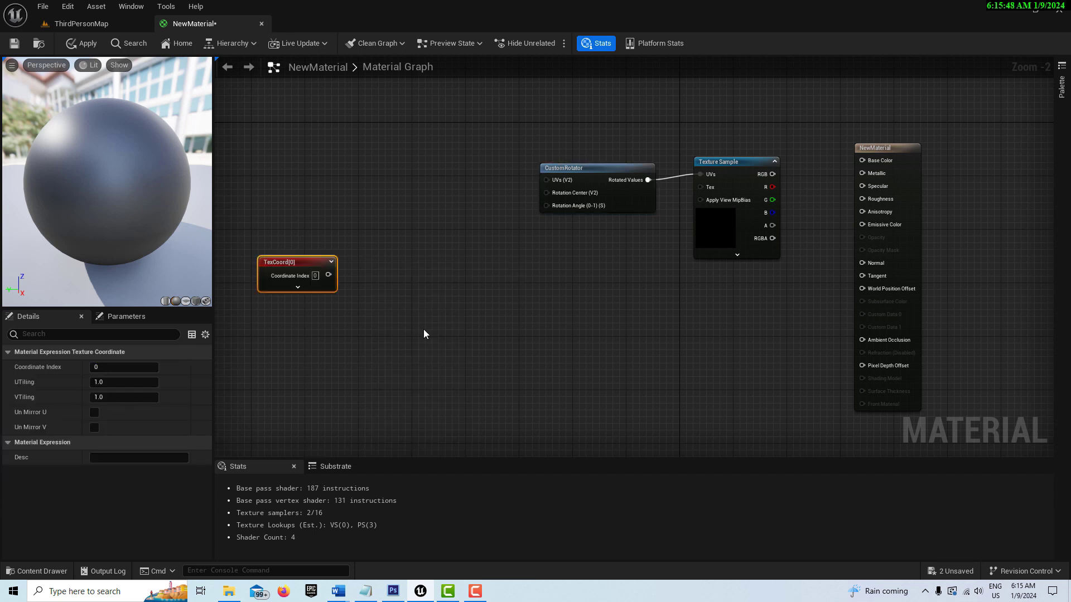
pyautogui.rightClick(421, 259)
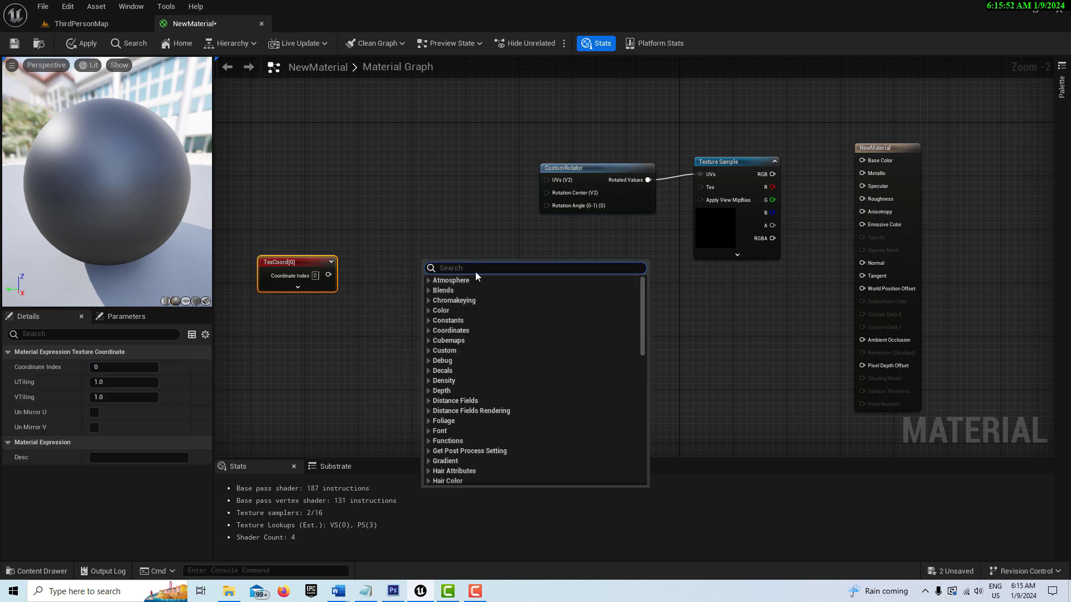
pyautogui.write('appen')
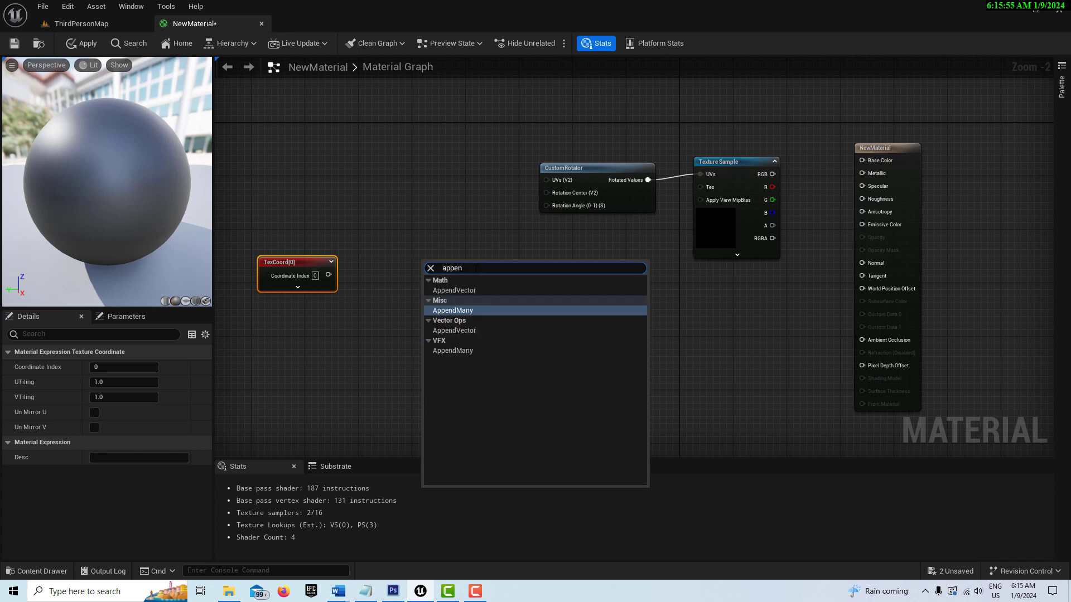
pyautogui.click(461, 332)
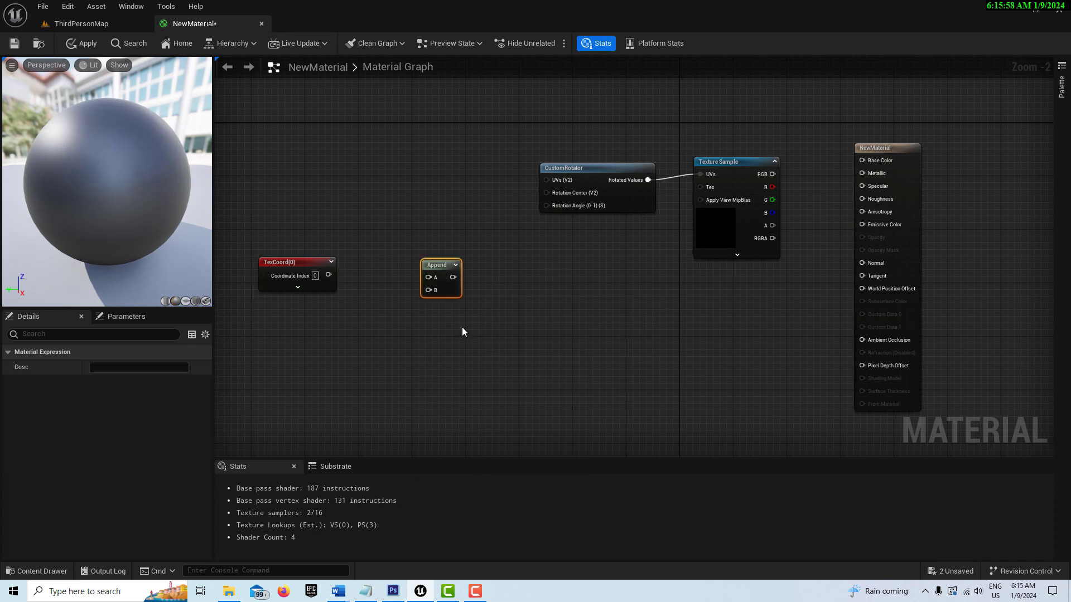
pyautogui.hotkey('ctrl', 'd')
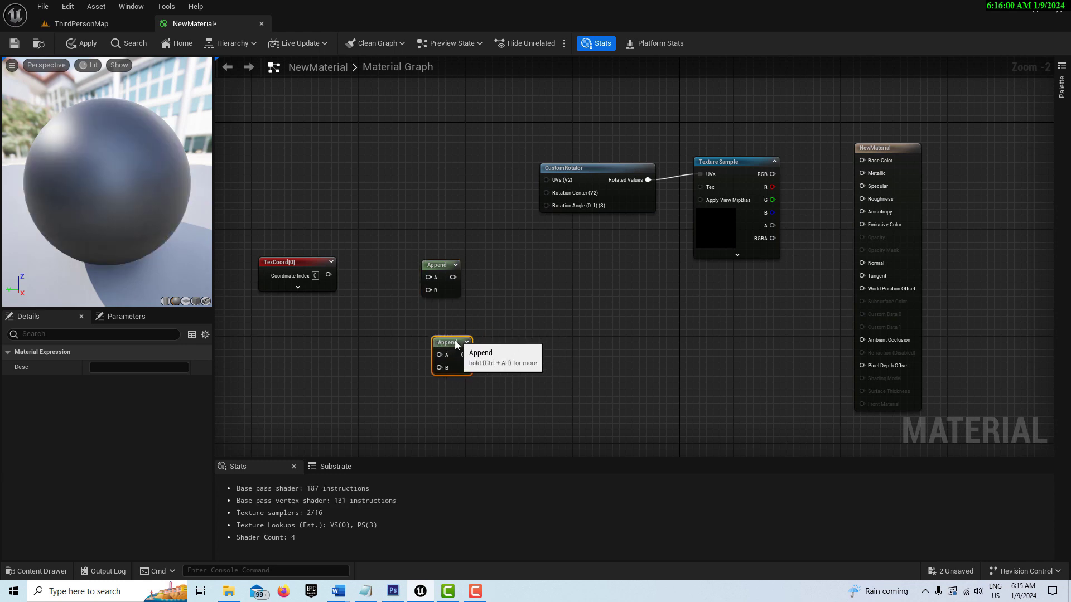
pyautogui.moveTo(455, 344); pyautogui.dragTo(448, 365)
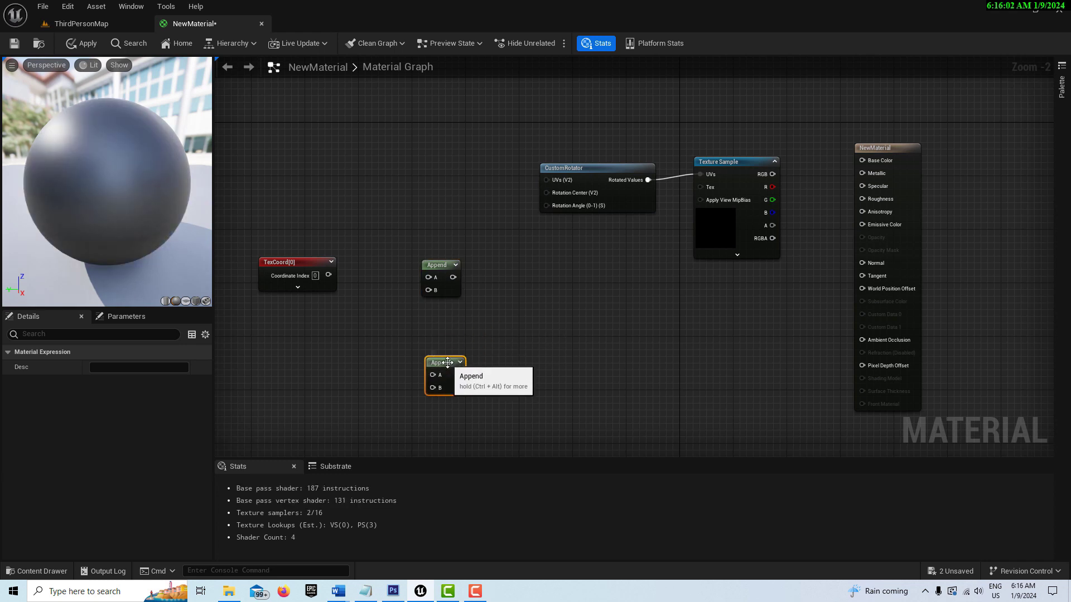
pyautogui.moveTo(443, 269); pyautogui.dragTo(445, 246)
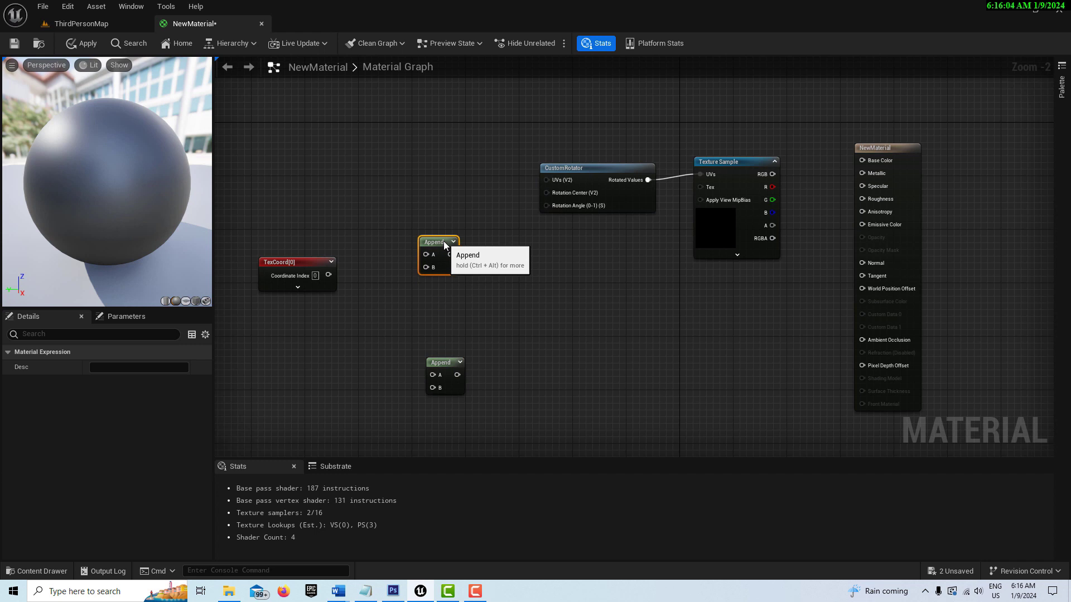
# Add an Add node and a Multiply node, and spread out the Append and TexCoord[0] nodes.
pyautogui.rightClick(444, 303)
pyautogui.write('add')
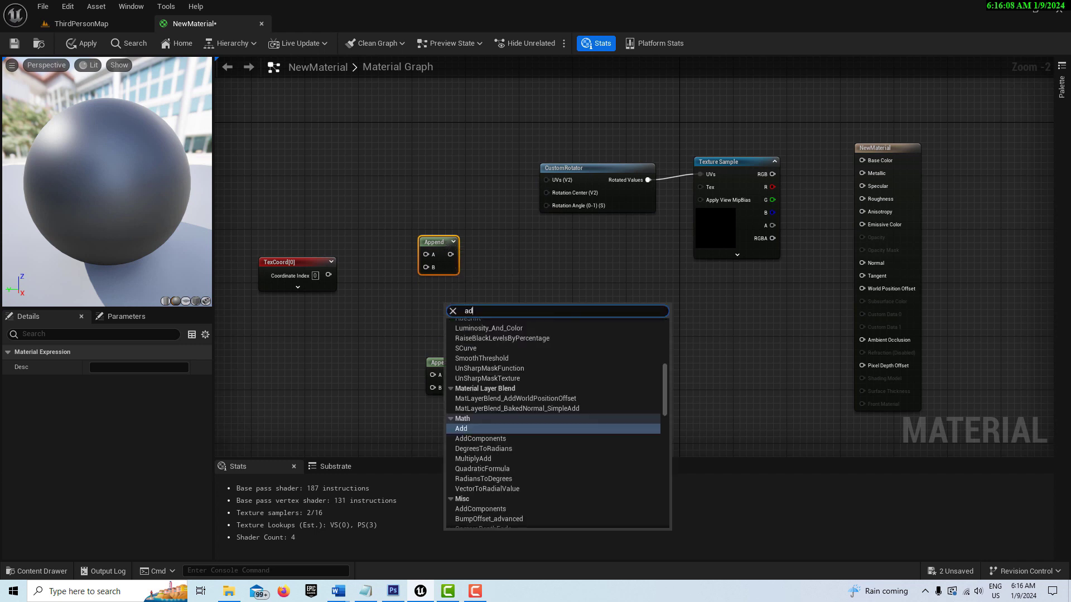
pyautogui.press('Return')
pyautogui.click(450, 365)
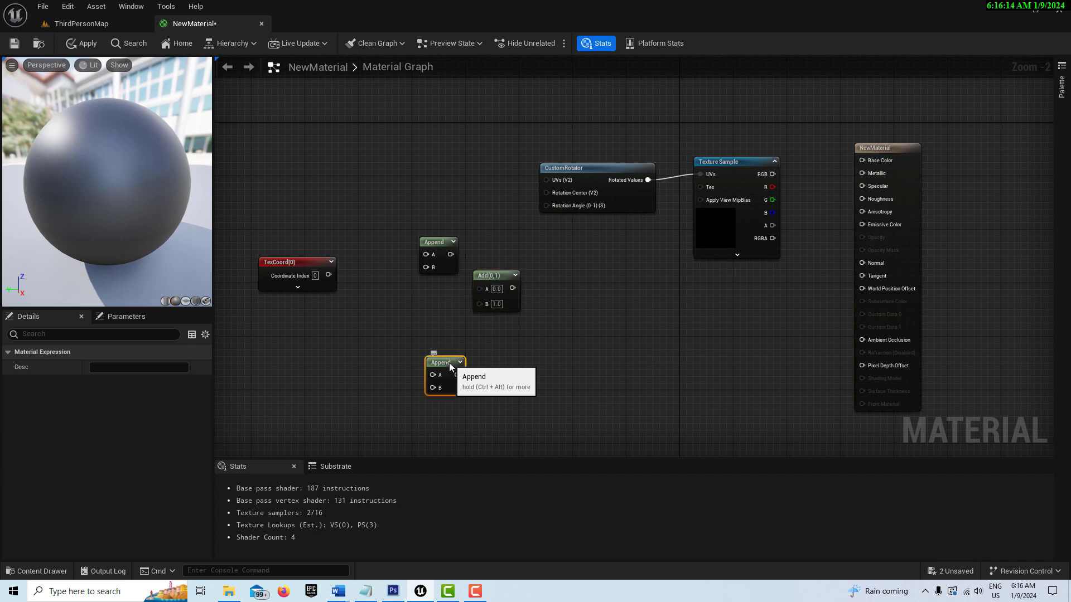
pyautogui.moveTo(451, 365); pyautogui.dragTo(444, 385)
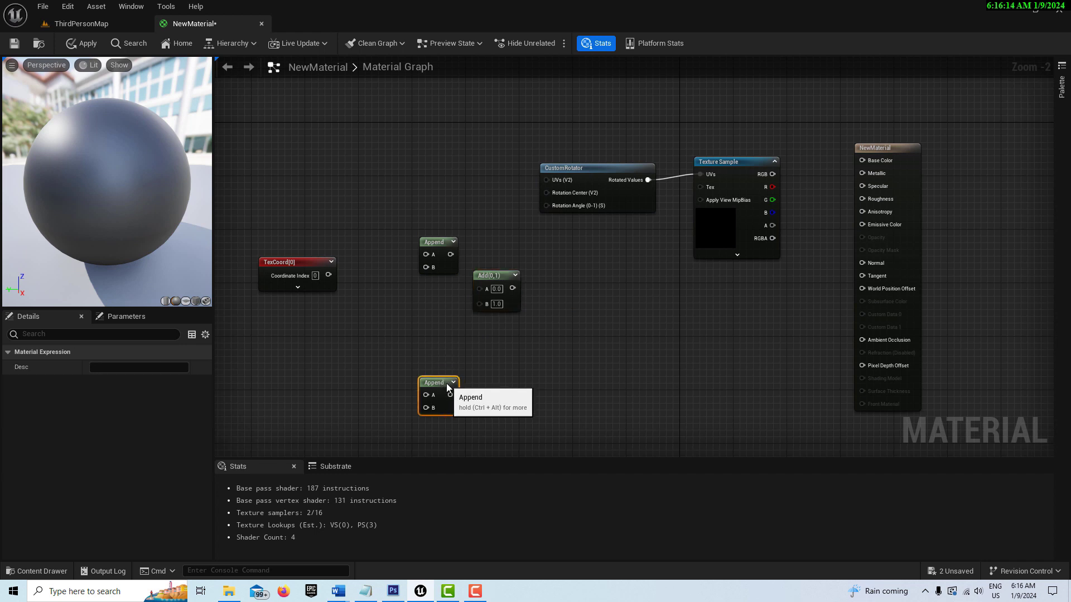
pyautogui.click(466, 338)
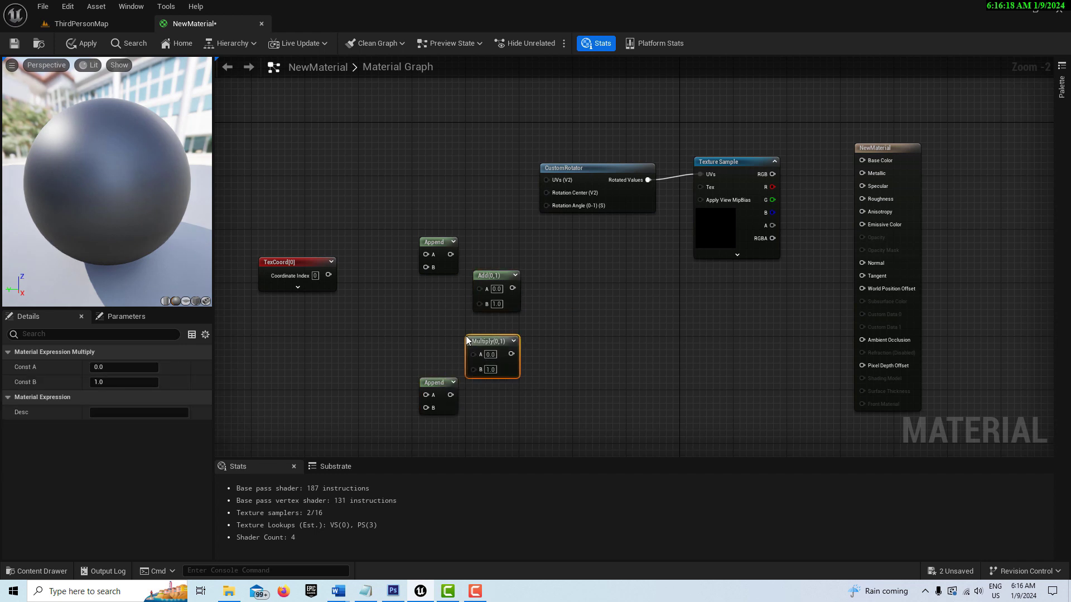
pyautogui.click(443, 384)
pyautogui.moveTo(624, 365); pyautogui.dragTo(748, 292, button='right')
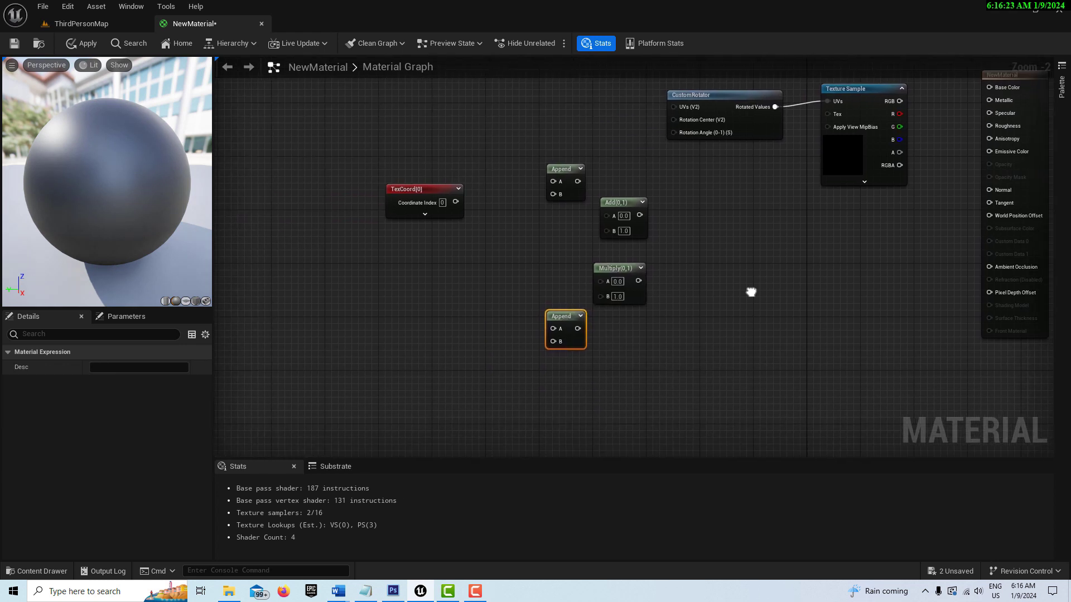
pyautogui.moveTo(402, 192); pyautogui.dragTo(276, 188)
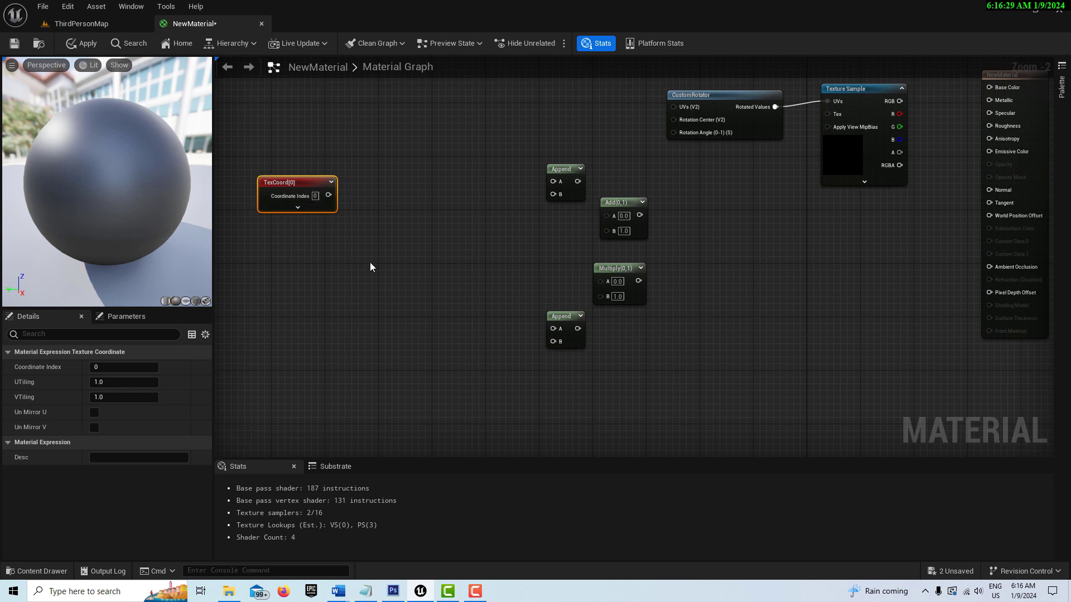
# Add an 'ss' scalar parameter with two copies and rename the first to U.
pyautogui.click(367, 243)
pyautogui.write('ss')
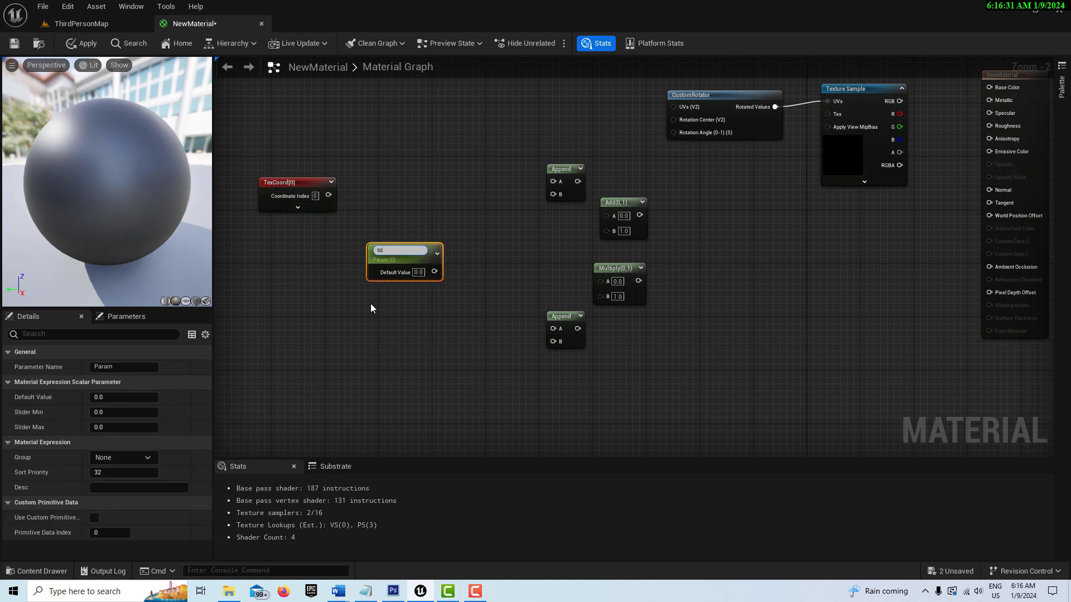
pyautogui.hotkey('ctrl', 'w')
pyautogui.hotkey('ctrl', 'w')
pyautogui.click(398, 257)
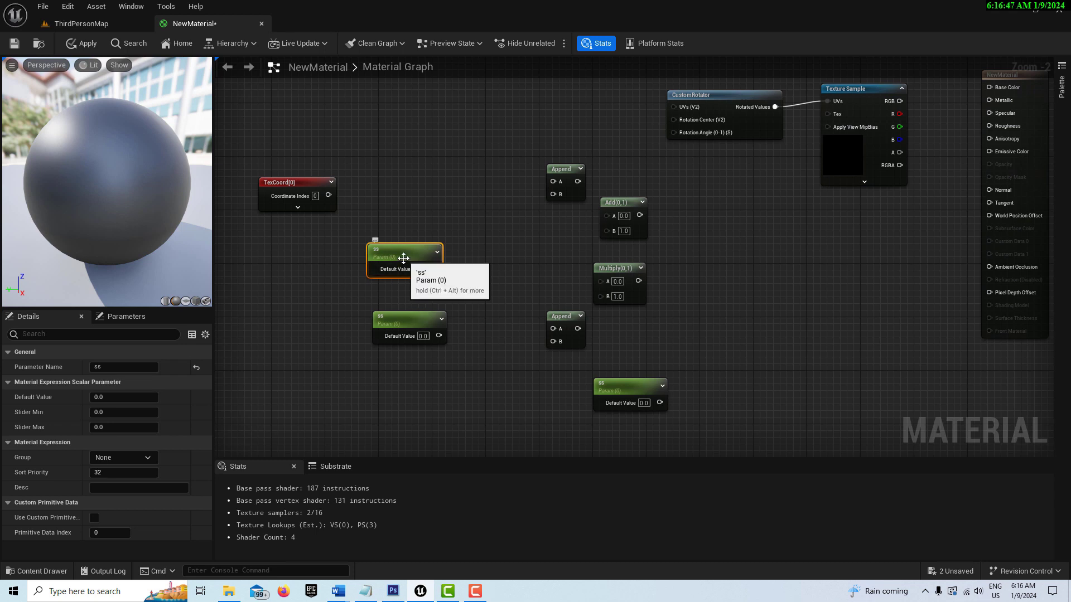
pyautogui.click(131, 368)
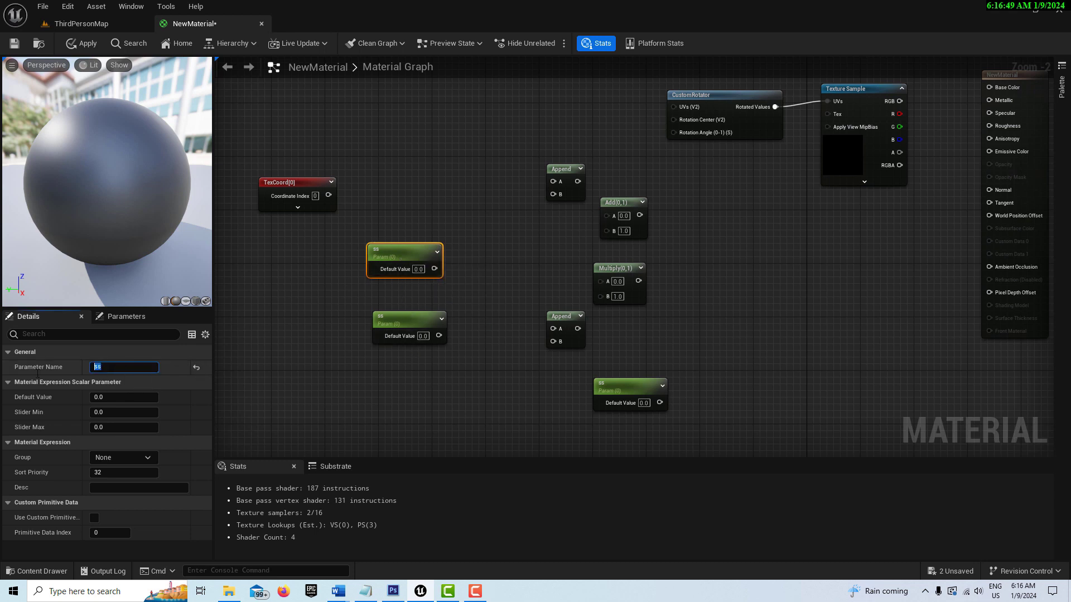
pyautogui.write('U')
pyautogui.press('Return')
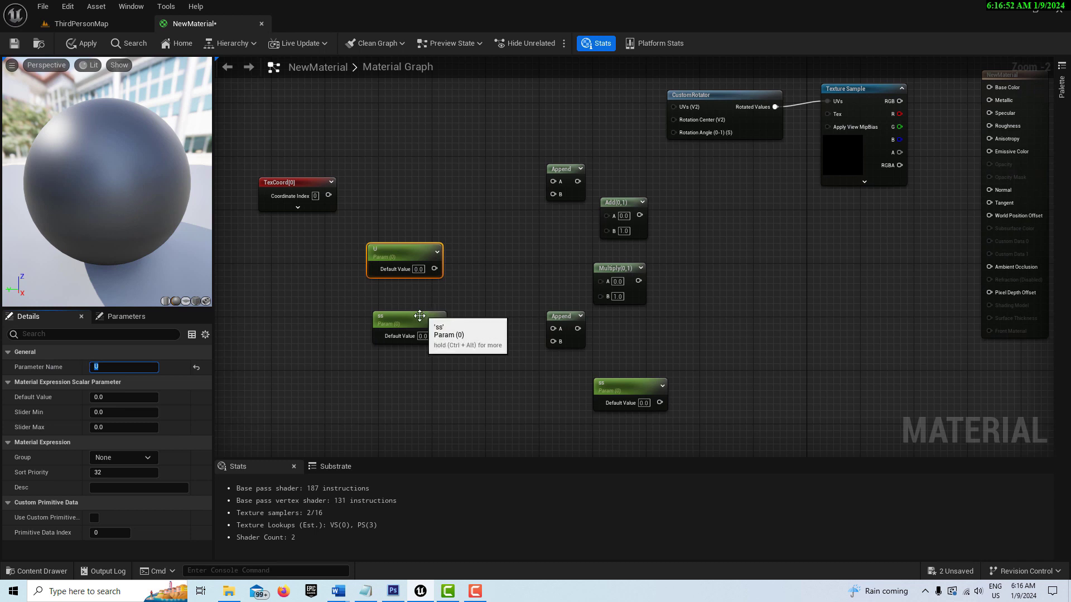
# Rename the other two ss scalar parameters to V and Rotate.
pyautogui.click(419, 317)
pyautogui.click(125, 367)
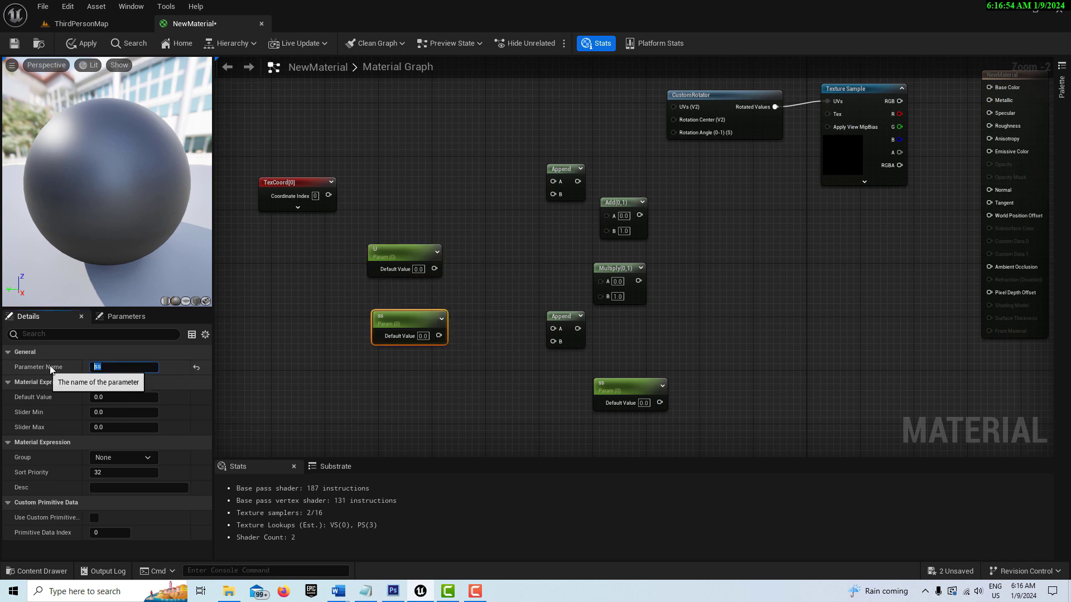
pyautogui.write('V')
pyautogui.press('Return')
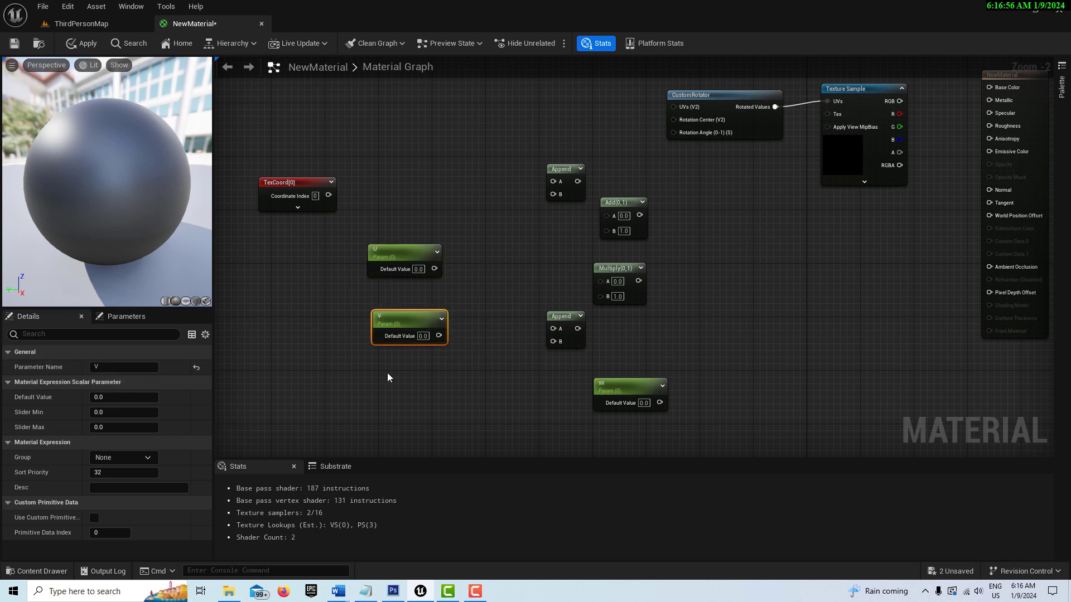
pyautogui.click(388, 378)
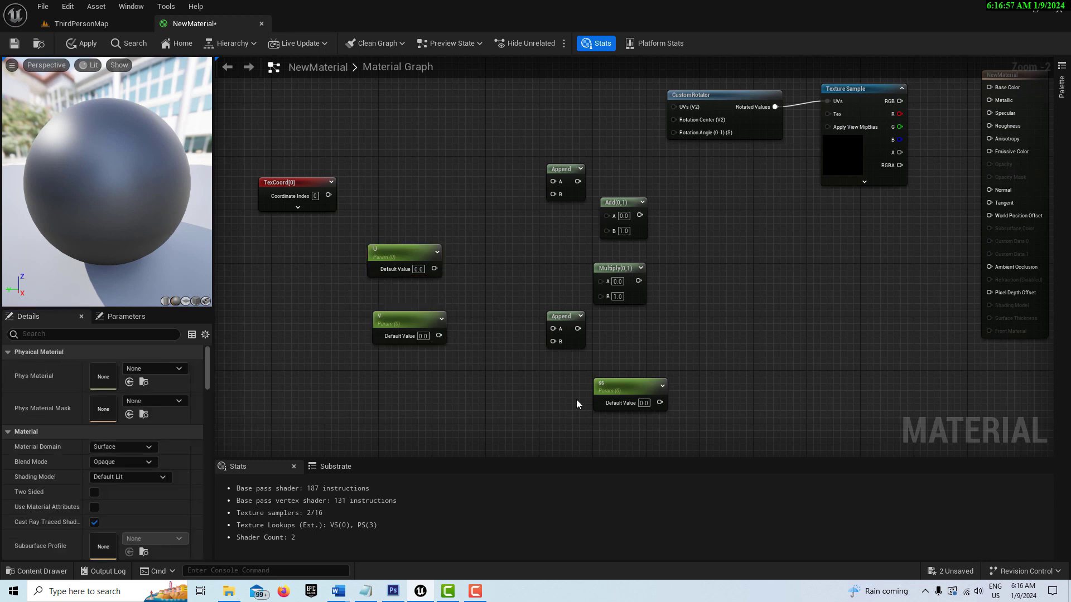
pyautogui.click(617, 390)
pyautogui.click(100, 366)
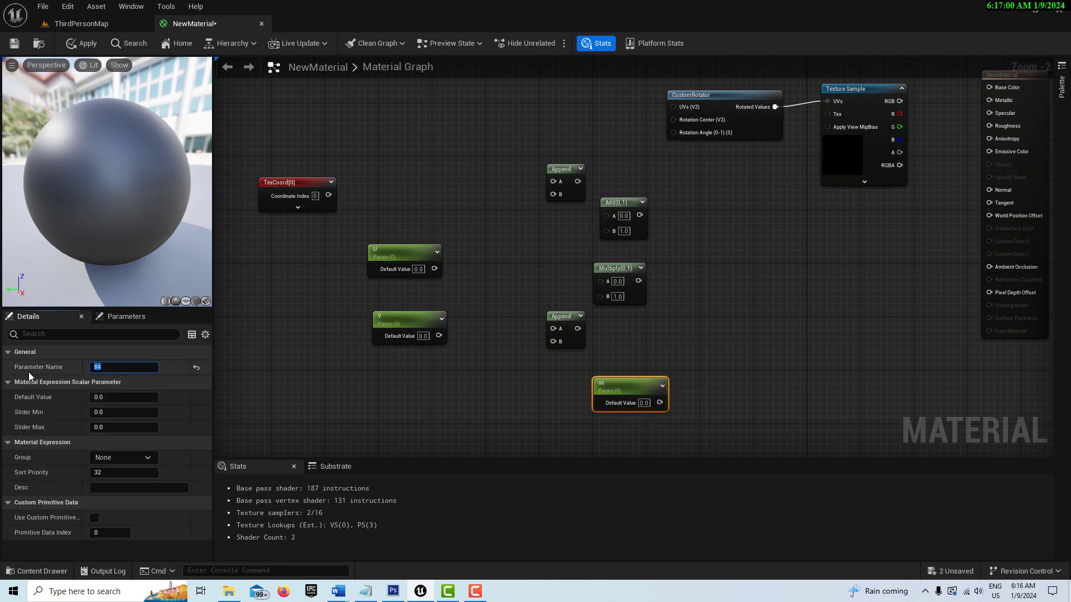
pyautogui.write('Rotate')
pyautogui.press('Return')
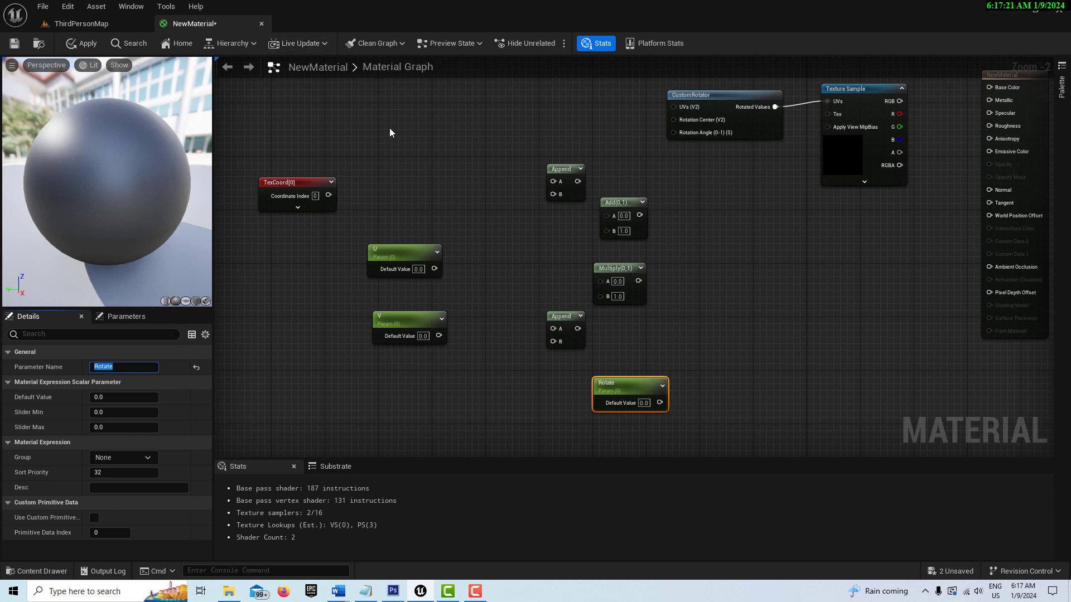
# Add two 0,0 Constant2Vector nodes to the graph.
pyautogui.write('2222')
pyautogui.click(389, 128)
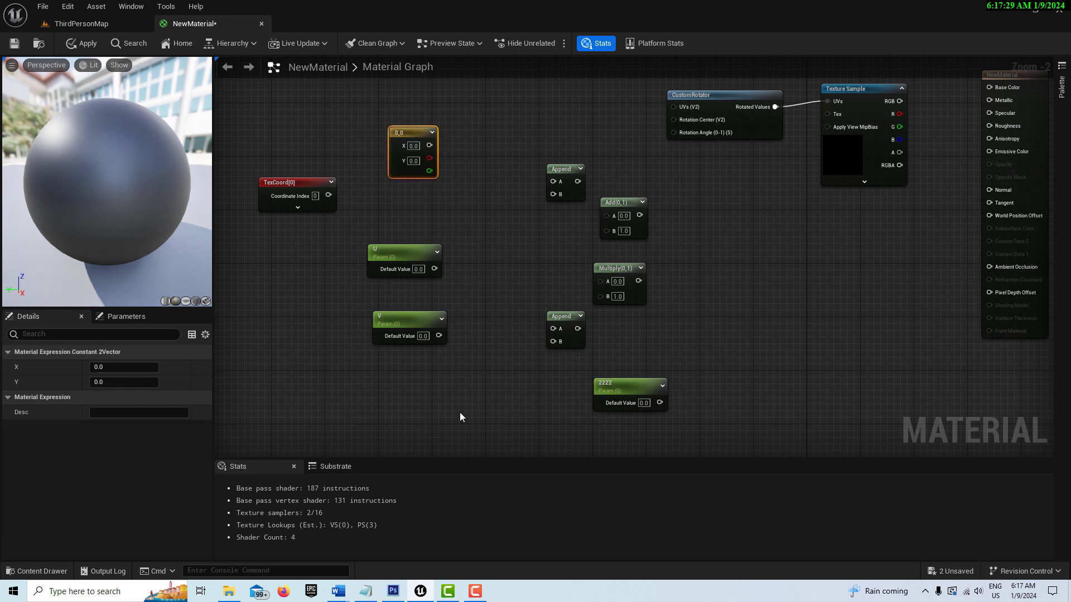
pyautogui.hotkey('ctrl', 'v')
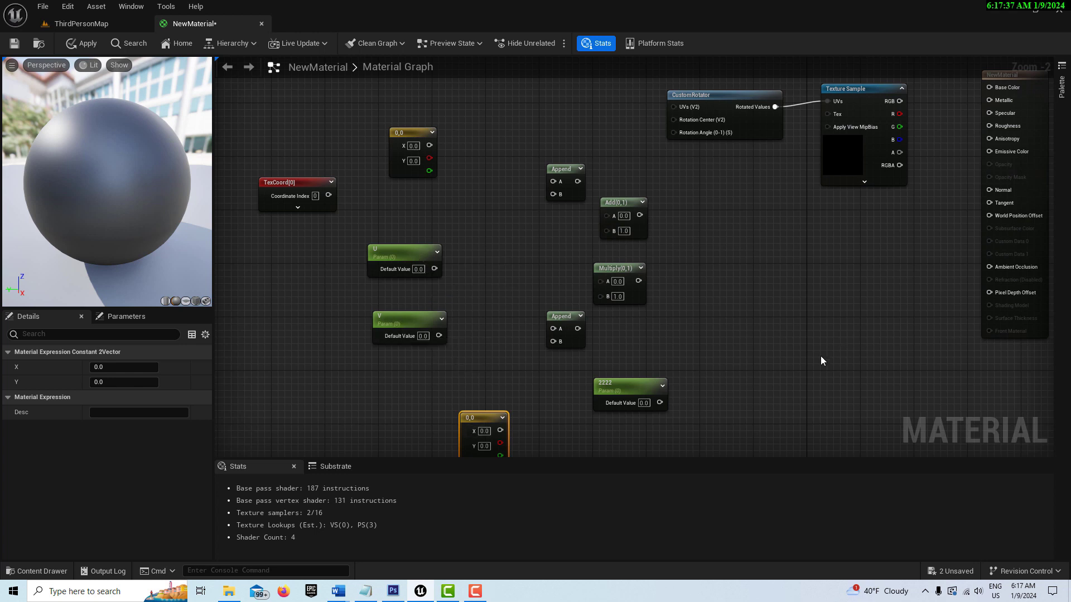
# Restore the parameter accidentally named 2222 back to Rotate.
pyautogui.click(619, 385)
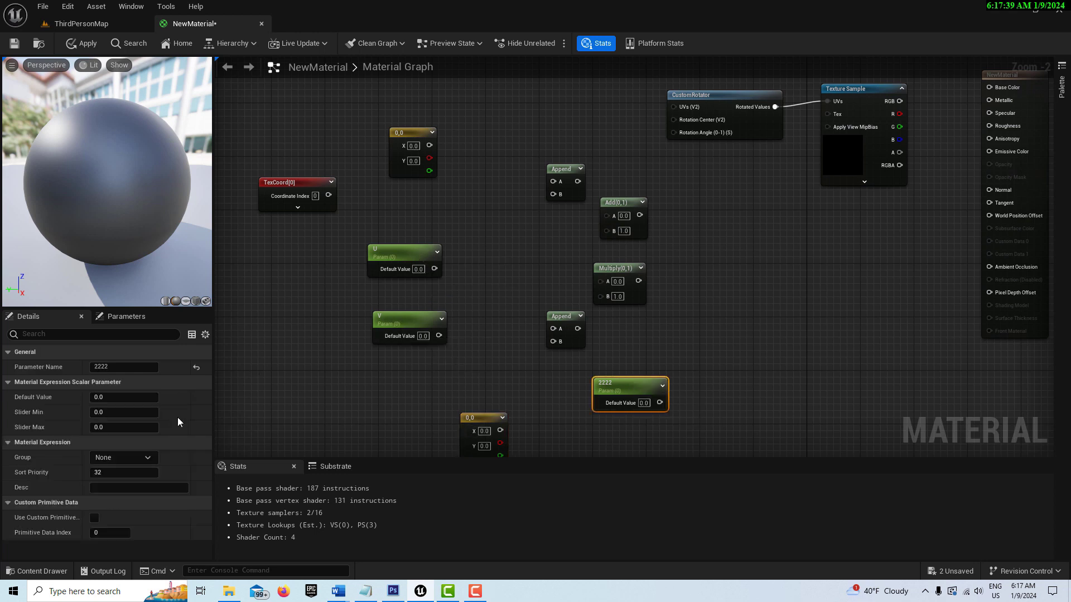
pyautogui.click(124, 367)
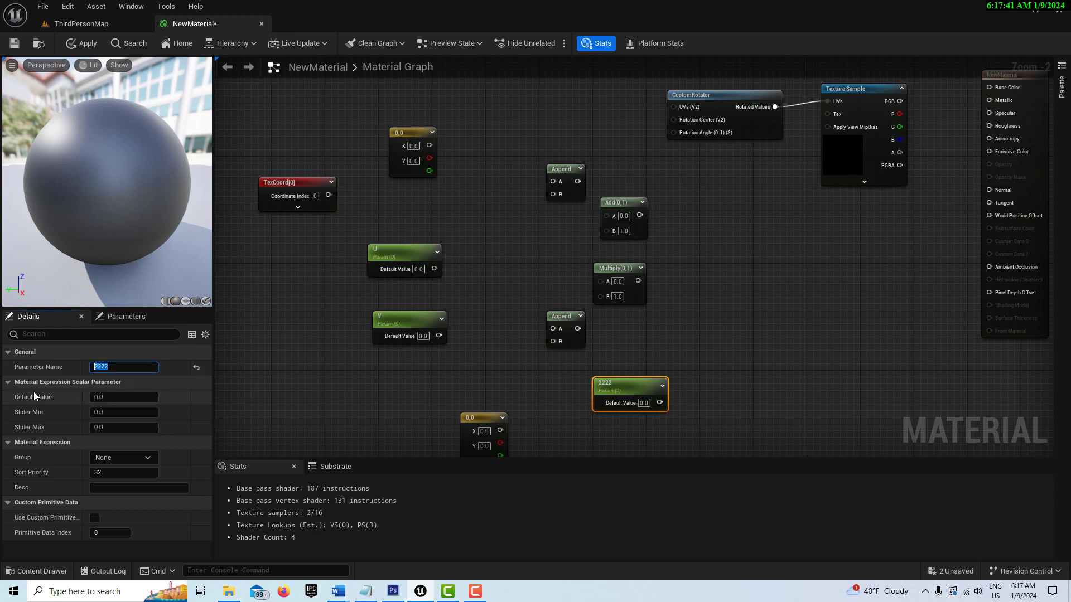
pyautogui.write('Rotate')
pyautogui.press('Return')
pyautogui.scroll(-1, 709, 329)
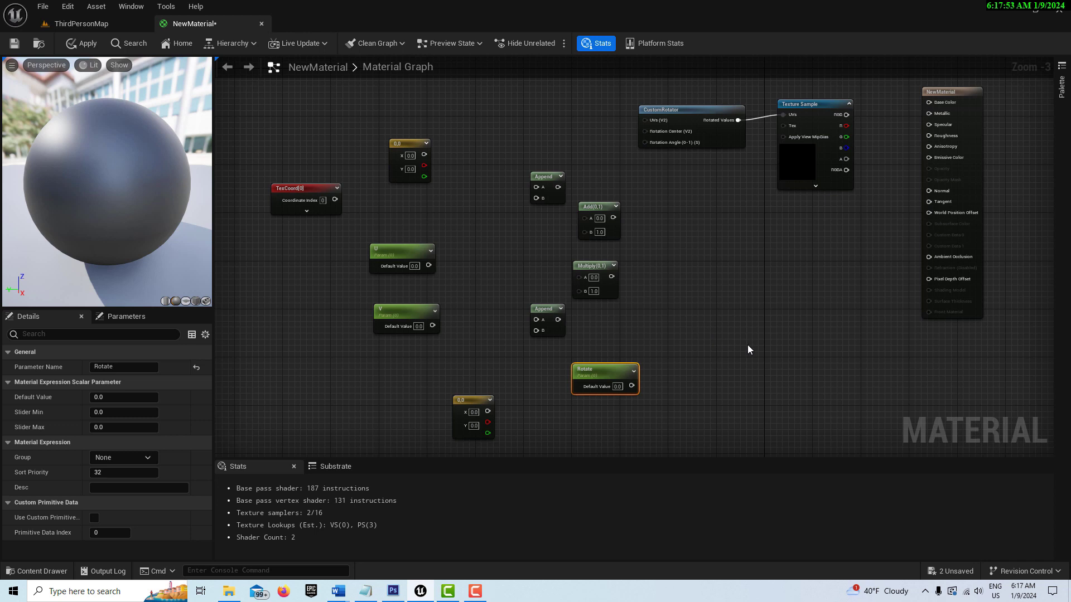
# Assign Texture1 to the Texture Sample and wire its RGB into Base Color.
pyautogui.click(813, 122)
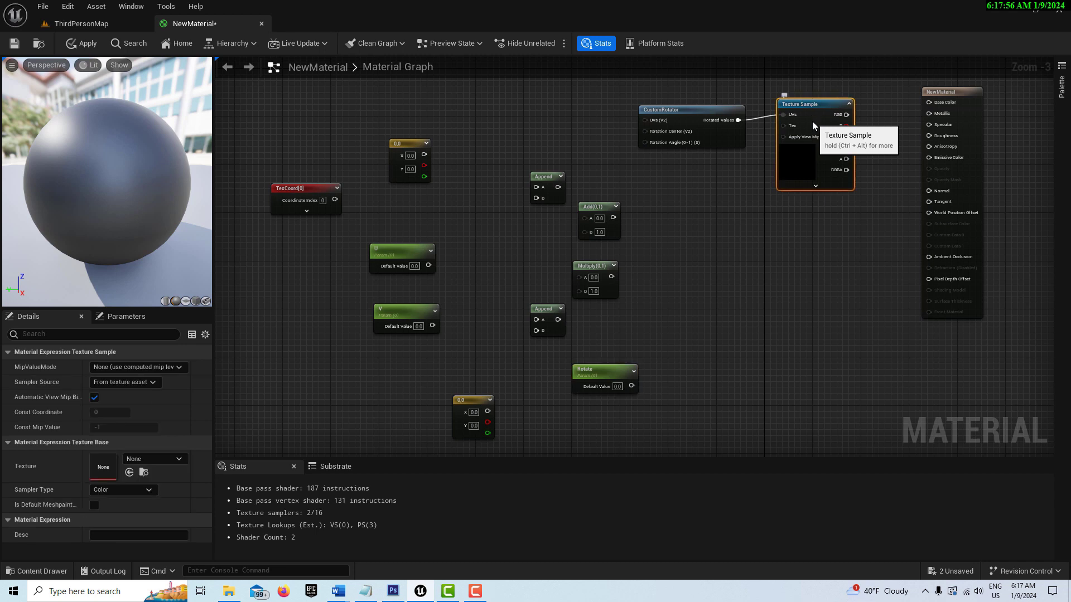
pyautogui.click(175, 459)
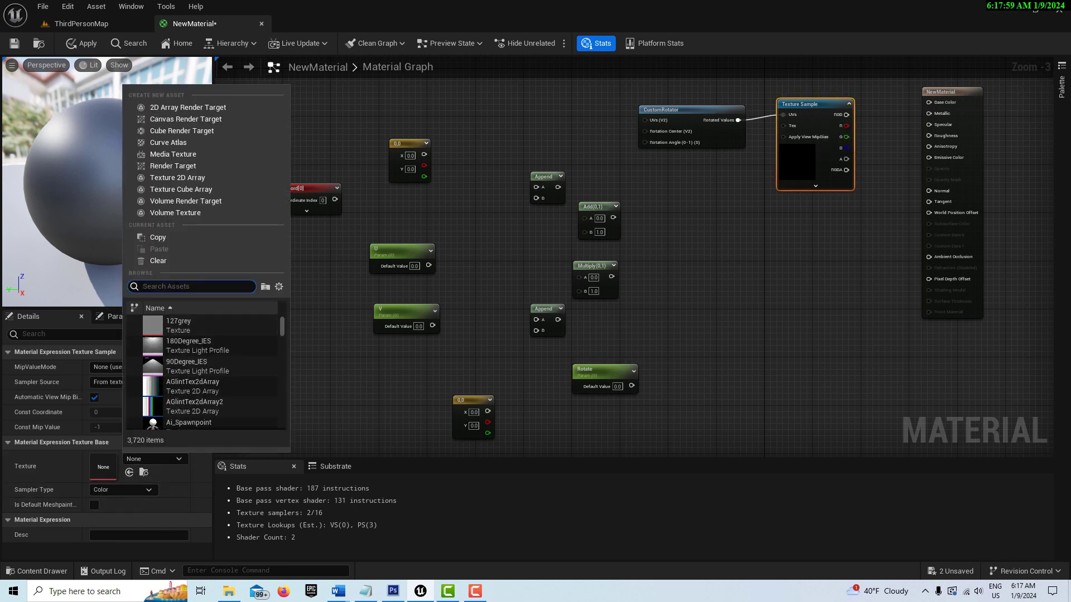
pyautogui.write('Texture')
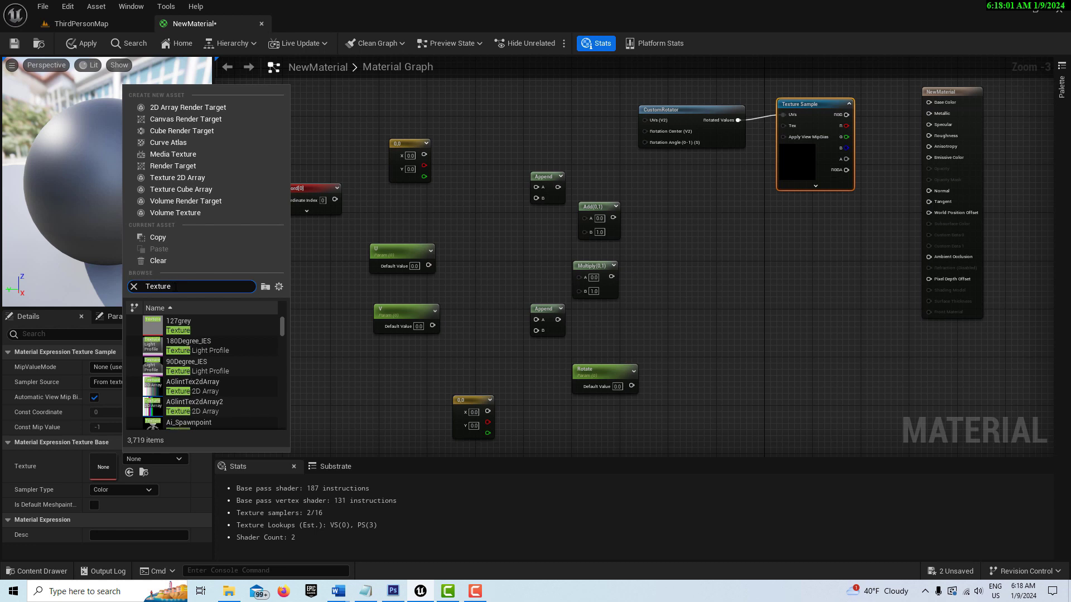
pyautogui.write('1')
pyautogui.click(159, 329)
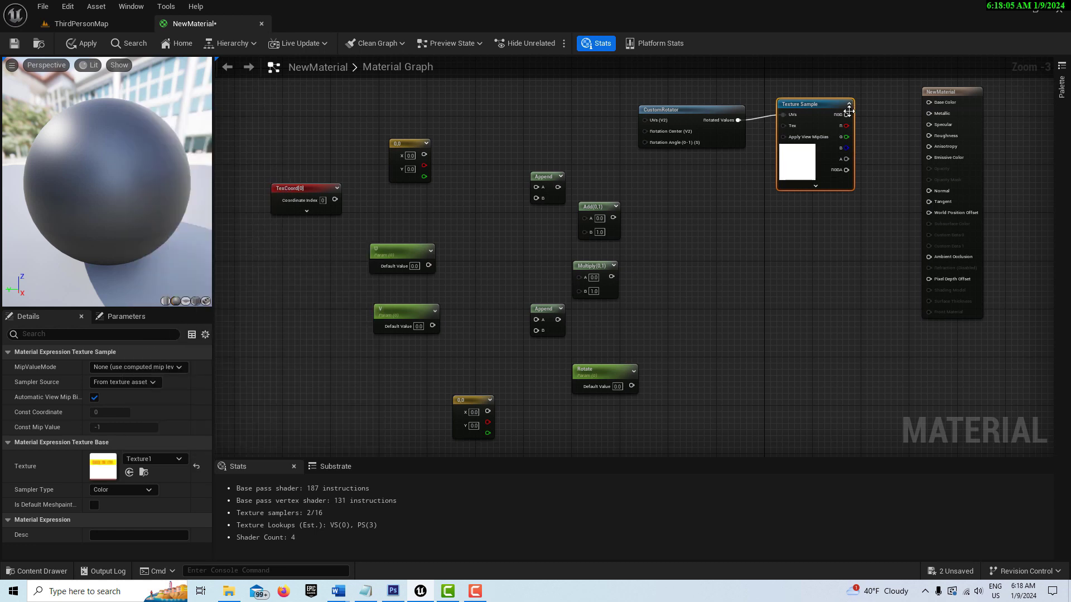
pyautogui.moveTo(847, 114); pyautogui.dragTo(926, 105)
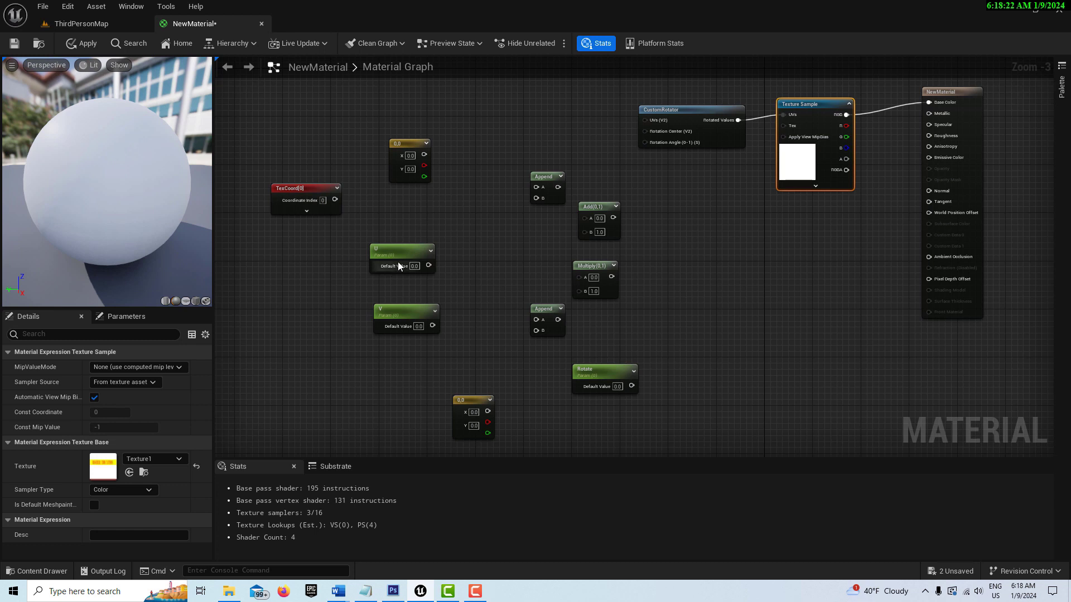
# Convert the upper 0,0 constant into a vector parameter named Position.
pyautogui.click(414, 145)
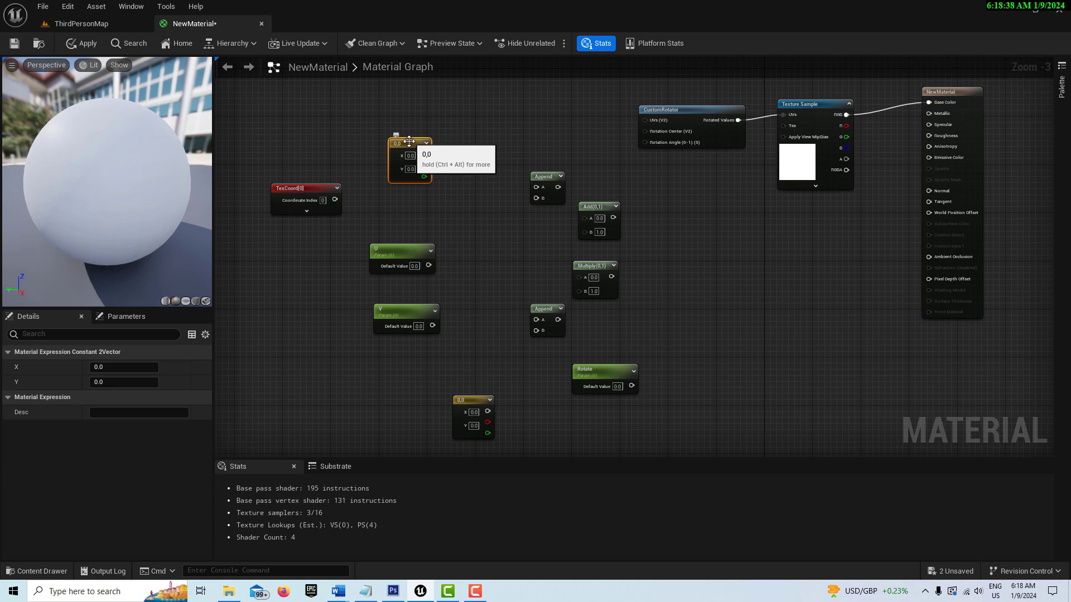
pyautogui.rightClick(412, 147)
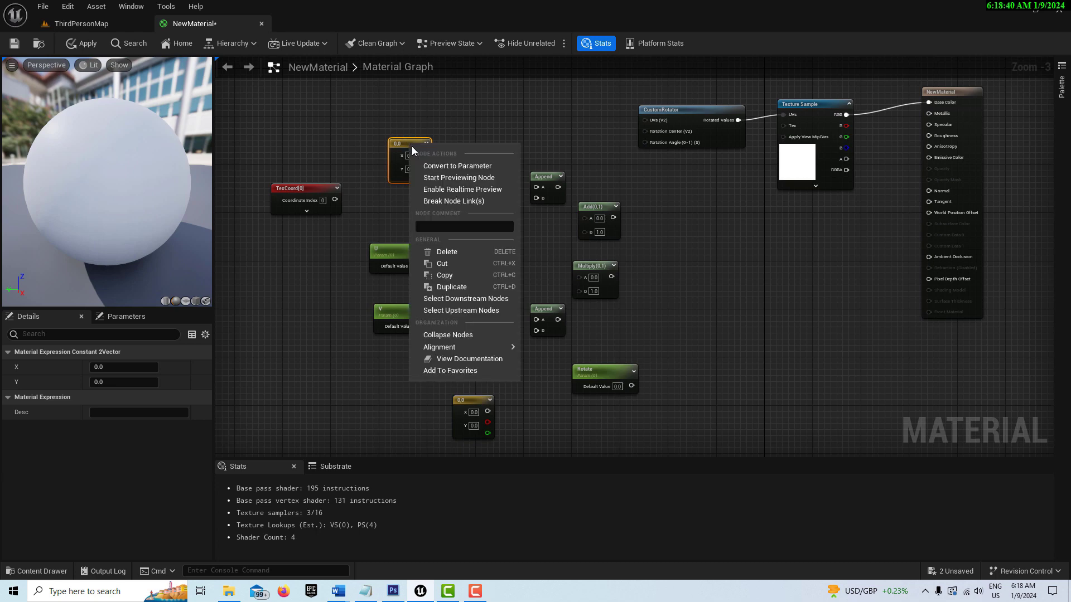
pyautogui.click(441, 163)
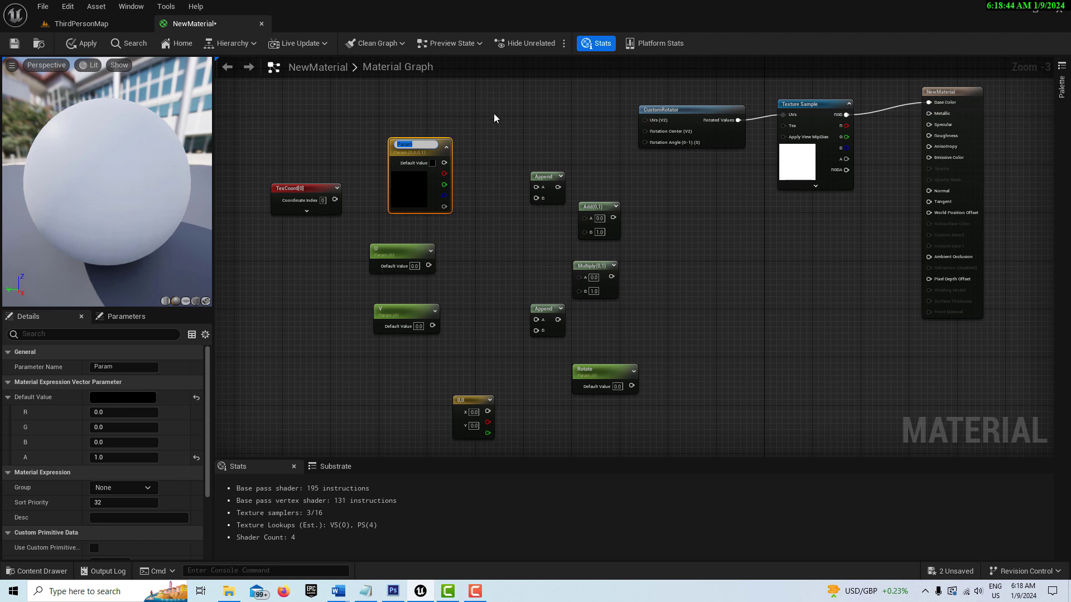
pyautogui.write('Position')
pyautogui.press('Return')
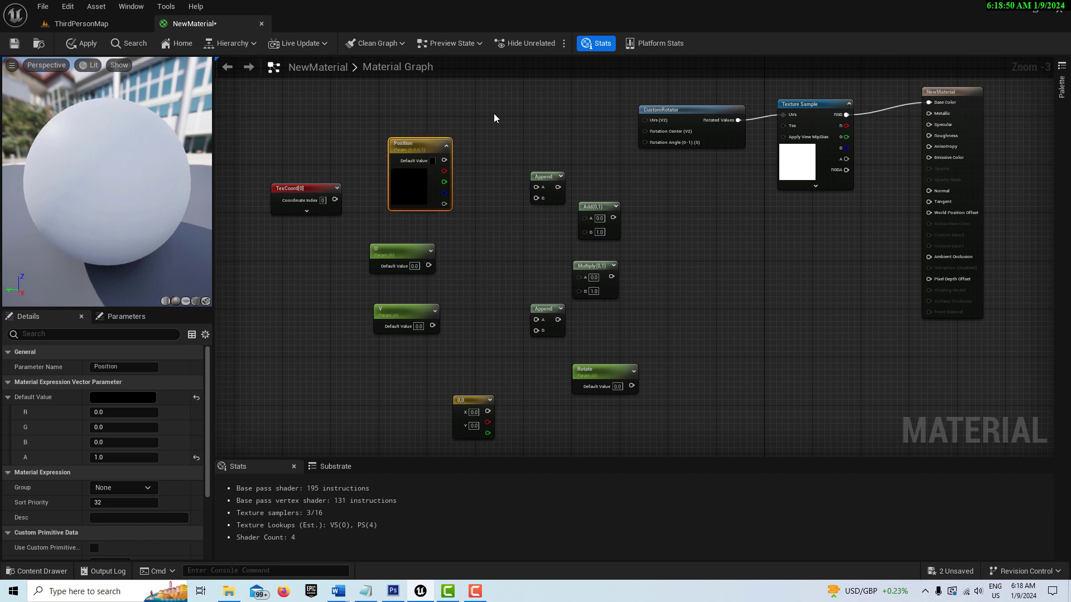
pyautogui.press('F2')
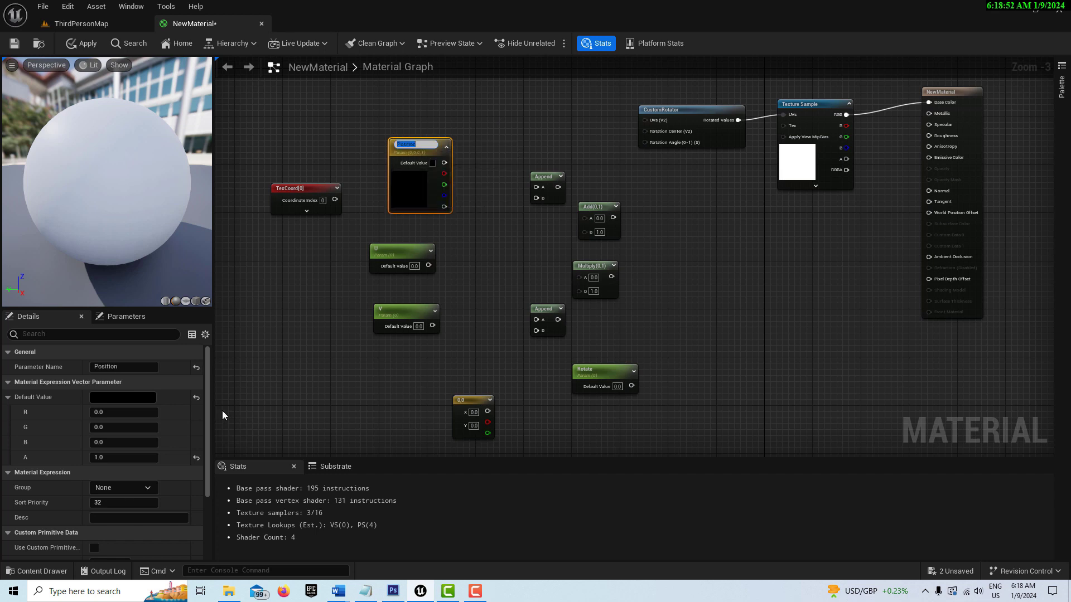
pyautogui.moveTo(208, 402); pyautogui.dragTo(206, 490)
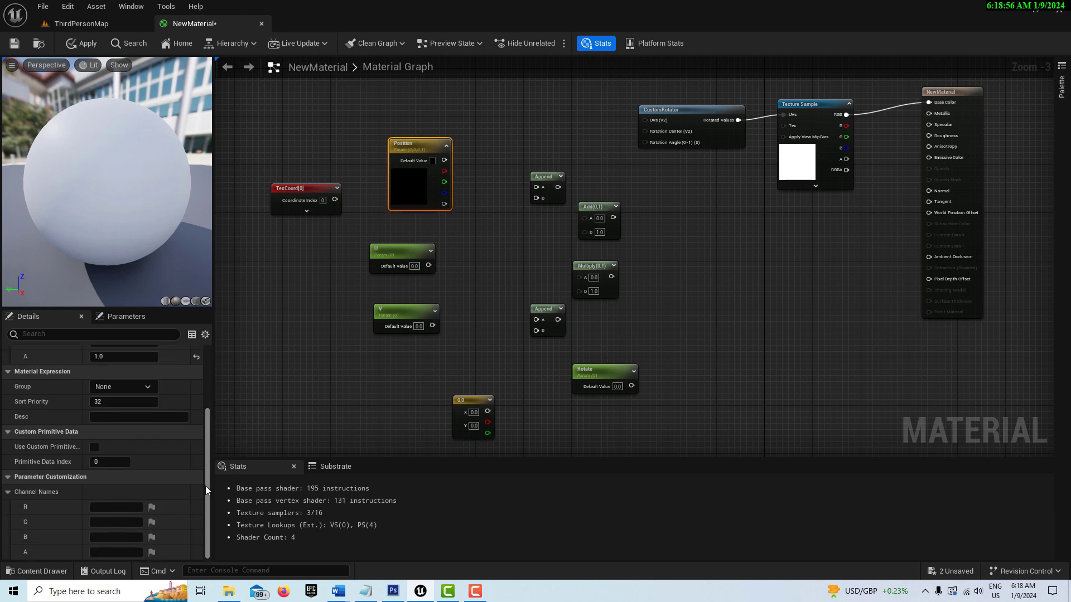
# Label Position's B channel Horizontal and A channel Vertical, wiring Horizontal into Append A.
pyautogui.click(104, 538)
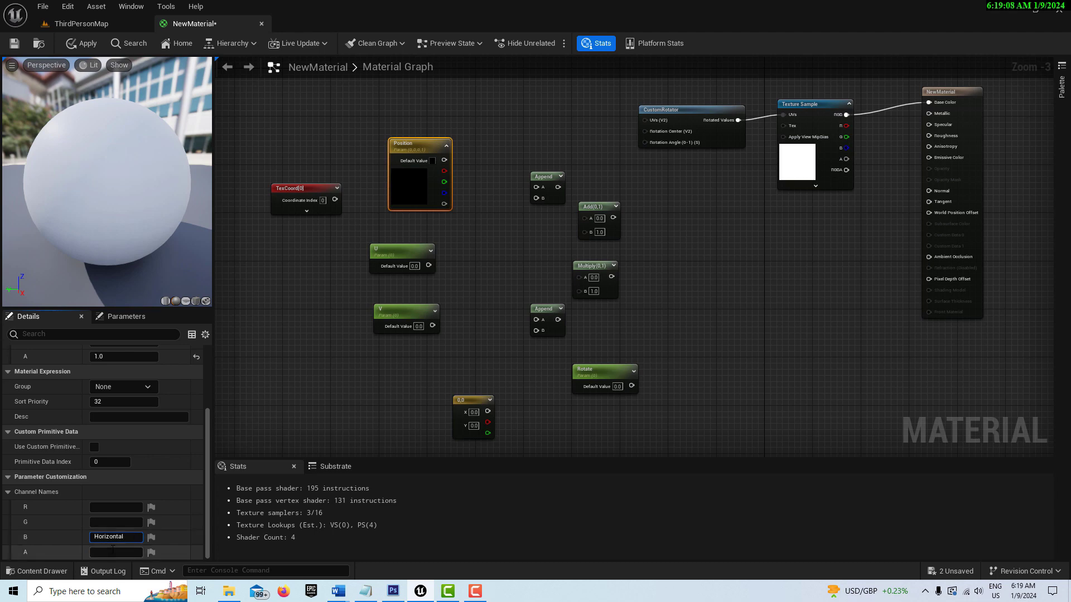
pyautogui.press('Return')
pyautogui.click(115, 553)
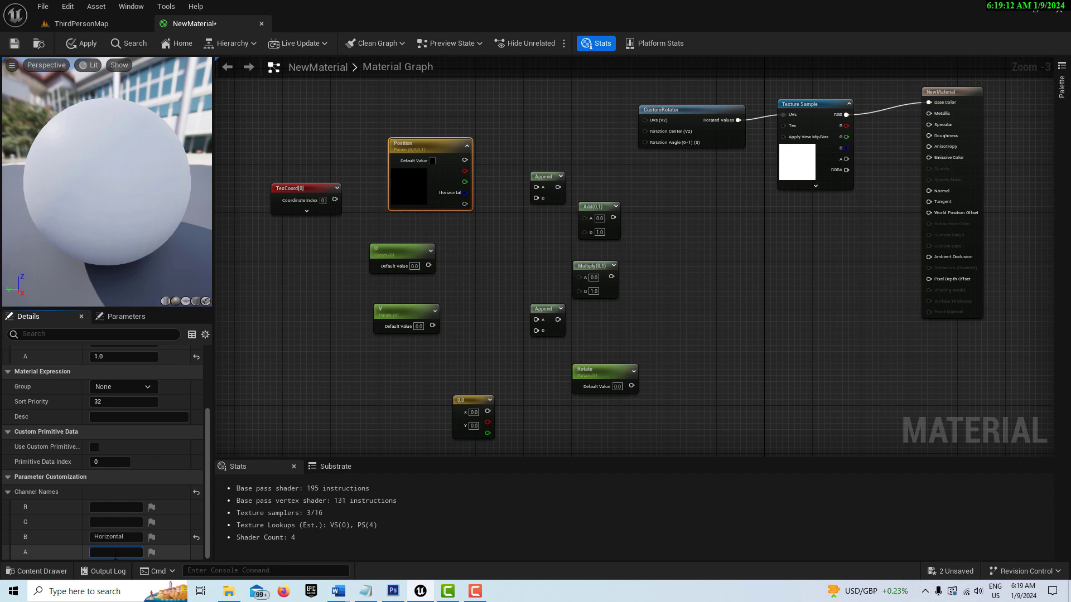
pyautogui.write('Vert')
pyautogui.write('ical')
pyautogui.press('Return')
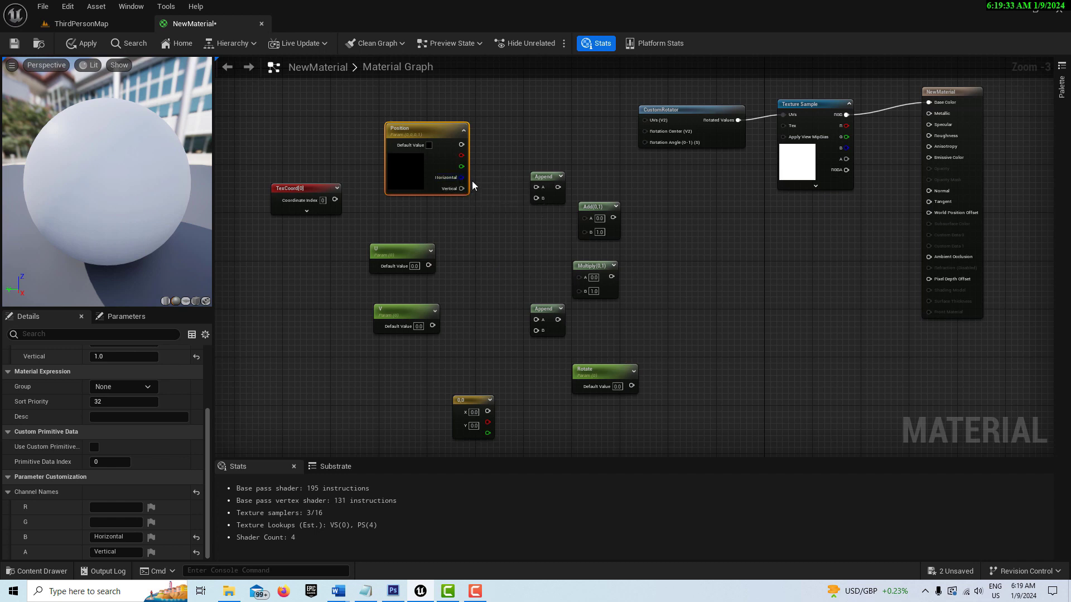
pyautogui.moveTo(462, 178); pyautogui.dragTo(535, 188)
# Wire Vertical into the Append's B input and that Append into Add's A input.
pyautogui.moveTo(463, 189); pyautogui.dragTo(534, 200)
pyautogui.moveTo(603, 204)
pyautogui.mouseDown()
pyautogui.moveTo(609, 192)
pyautogui.moveTo(579, 207)
pyautogui.moveTo(588, 205)
pyautogui.mouseUp()
pyautogui.moveTo(296, 188); pyautogui.dragTo(289, 285)
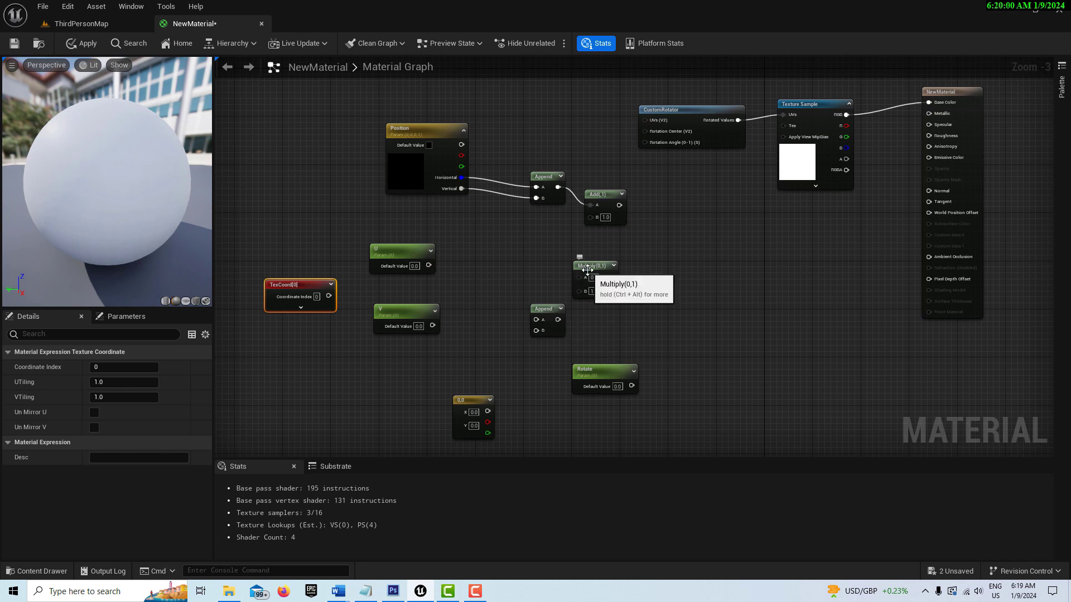
# Arrange TexCoord, U and V, wiring TexCoord into Multiply A and V into the Append's B.
pyautogui.moveTo(581, 269); pyautogui.dragTo(496, 264)
pyautogui.moveTo(296, 285); pyautogui.dragTo(308, 237)
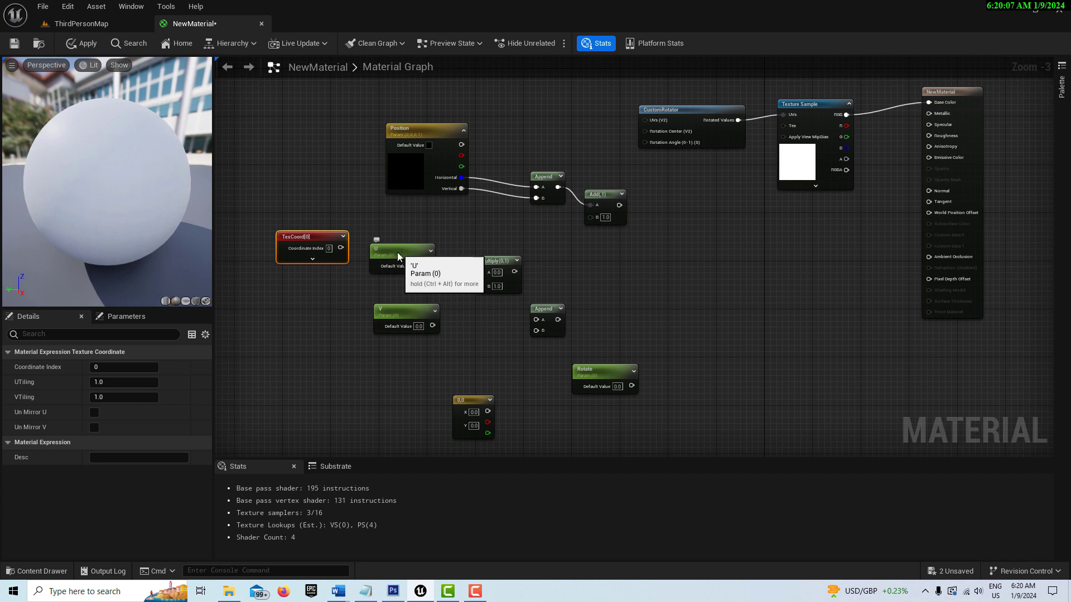
pyautogui.moveTo(396, 256); pyautogui.dragTo(316, 292)
pyautogui.moveTo(402, 320); pyautogui.dragTo(324, 336)
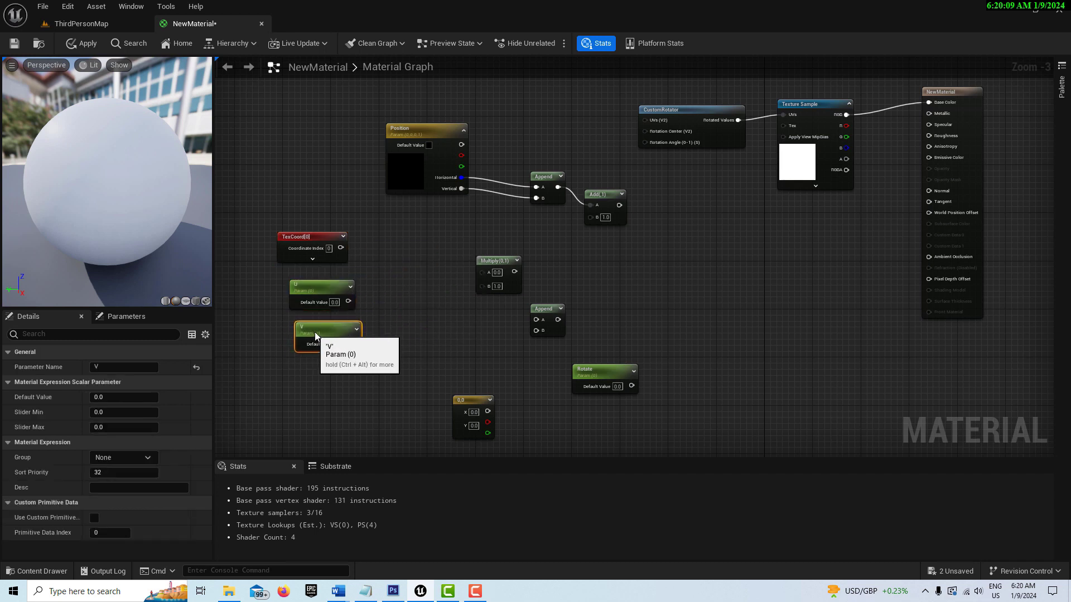
pyautogui.moveTo(341, 248); pyautogui.dragTo(482, 273)
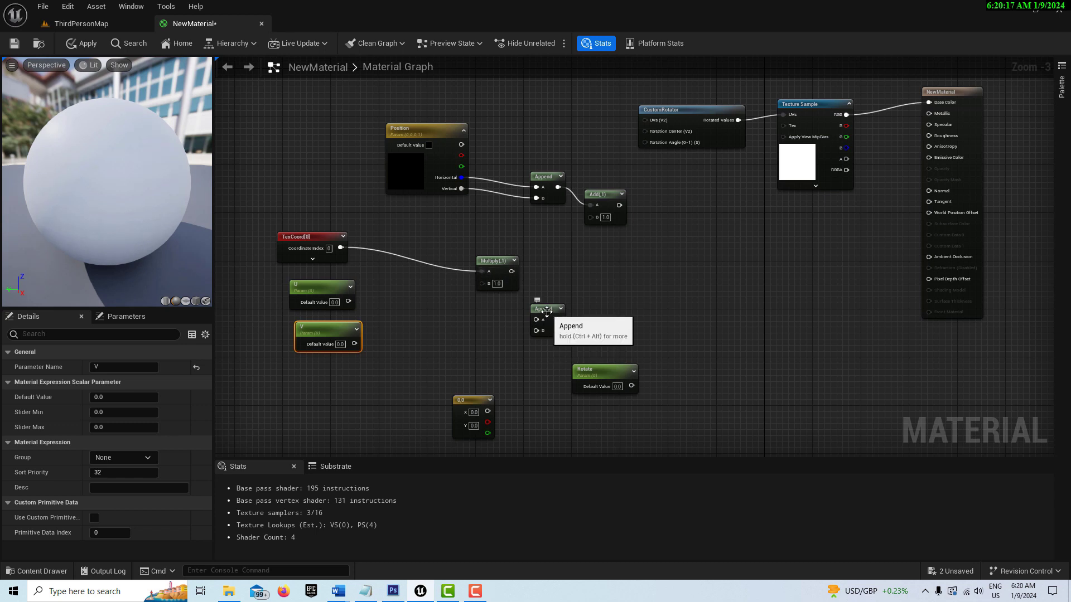
pyautogui.moveTo(549, 313); pyautogui.dragTo(392, 314)
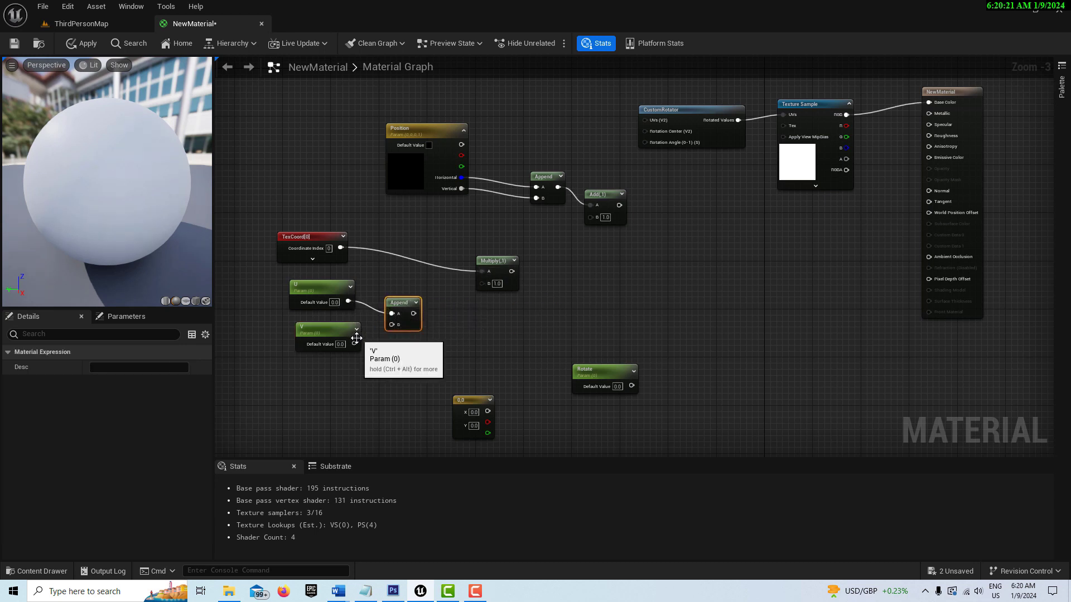
pyautogui.moveTo(355, 344); pyautogui.dragTo(482, 283)
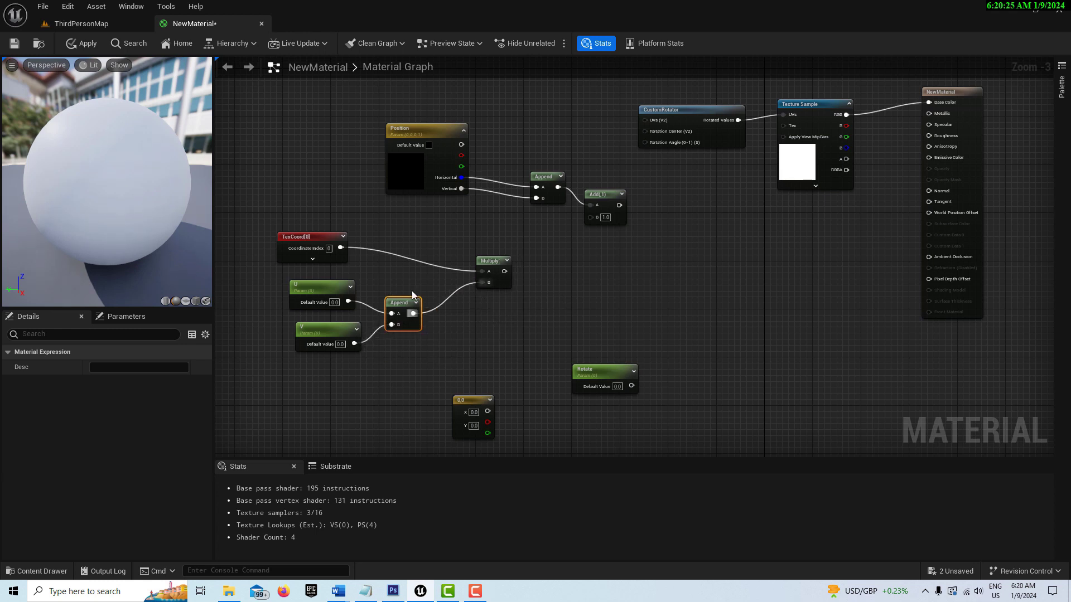
# Set the U and V parameters' default values to 1.0.
pyautogui.click(322, 291)
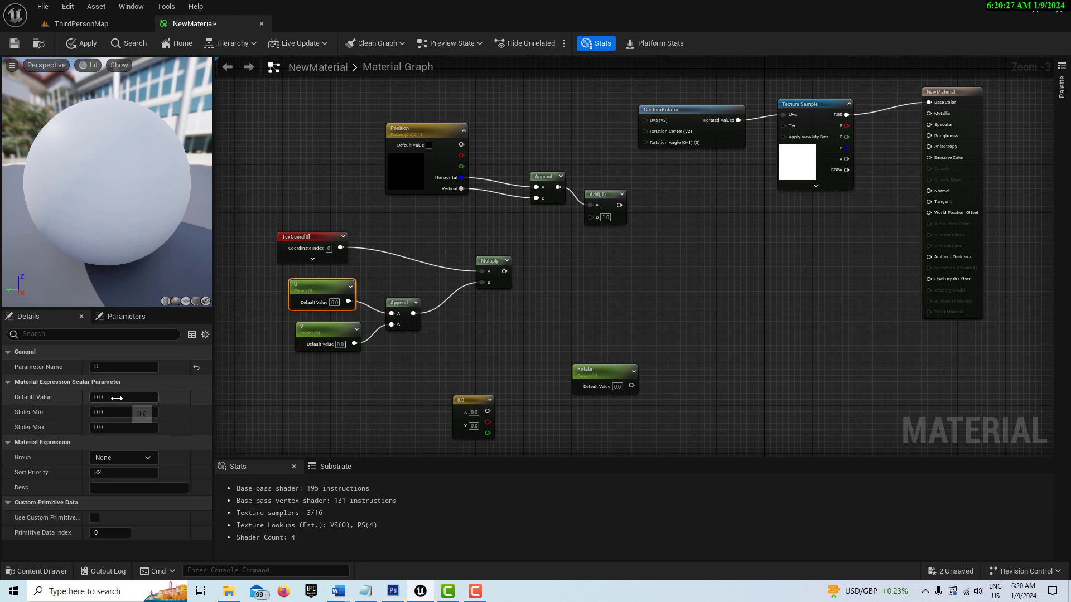
pyautogui.moveTo(116, 397); pyautogui.dragTo(139, 398)
pyautogui.click(312, 379)
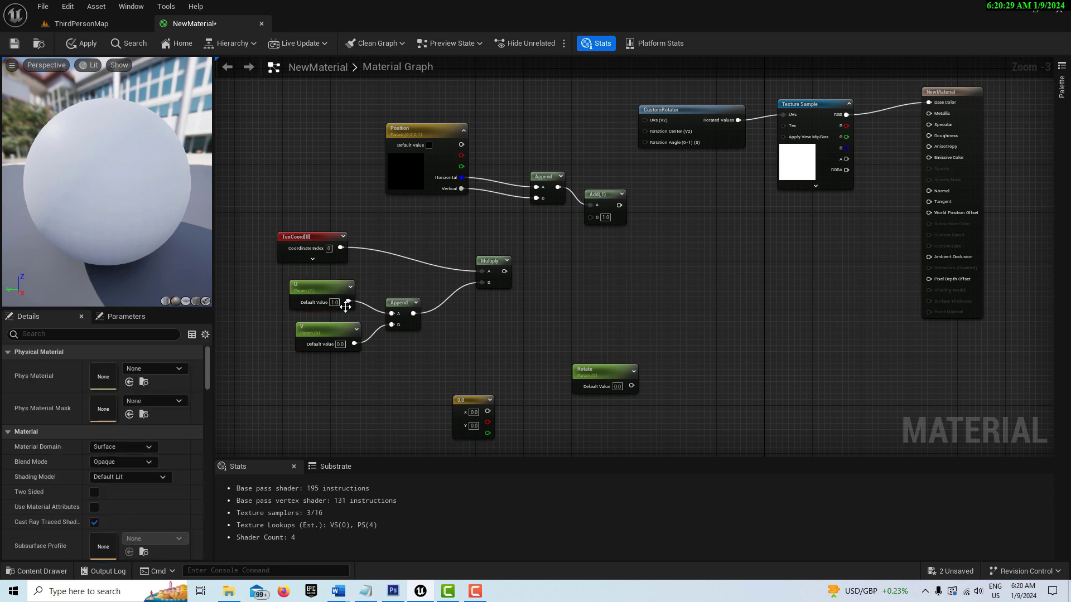
pyautogui.click(326, 331)
pyautogui.click(123, 397)
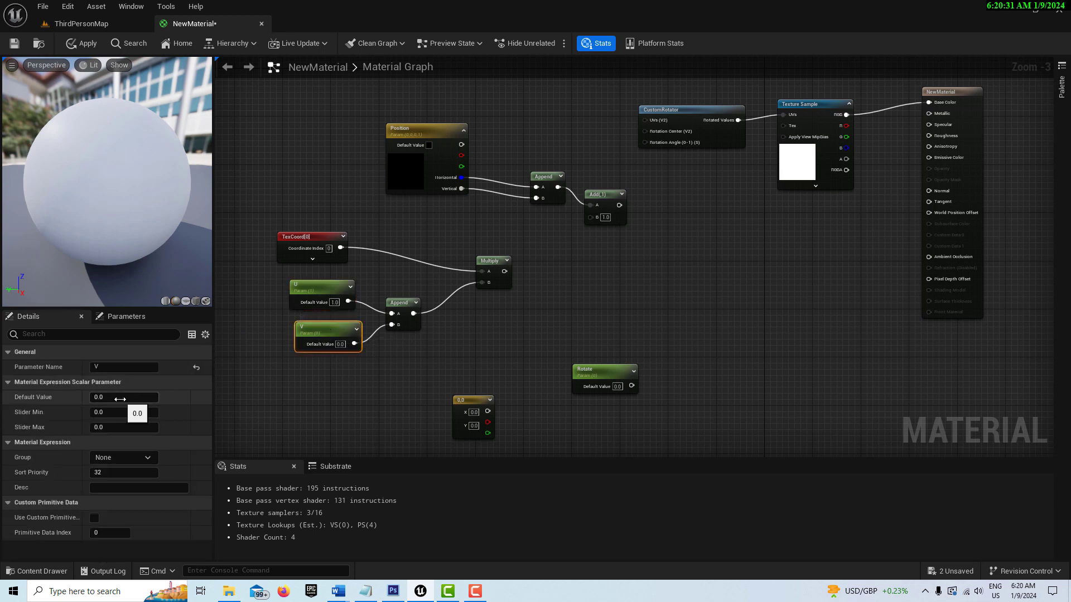
pyautogui.write('1')
pyautogui.click(304, 406)
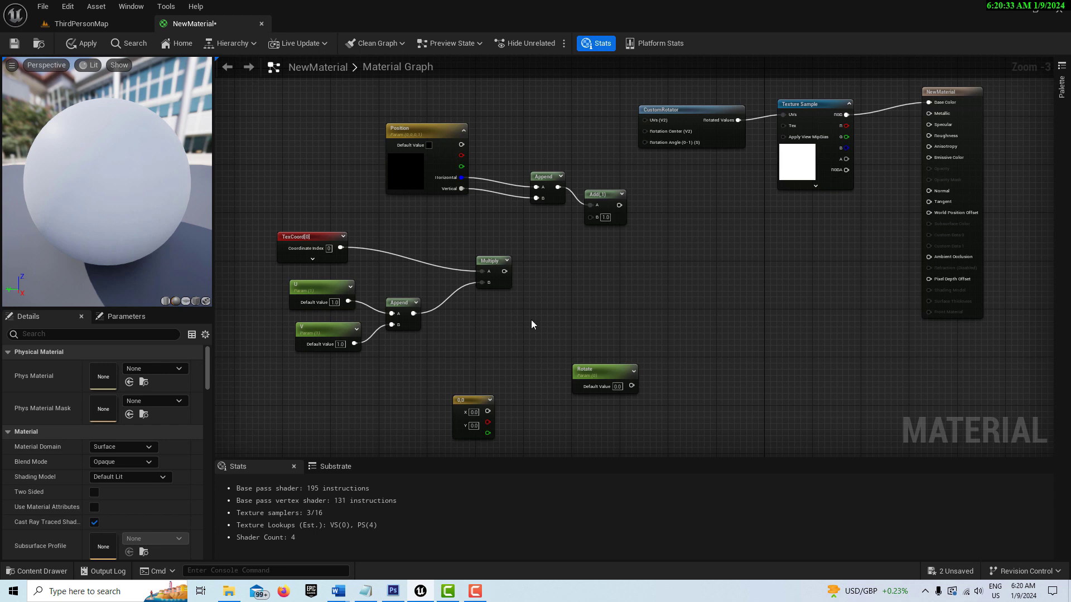
pyautogui.rightClick(534, 251)
# Feed Multiply into Add B, then Add, the 0,0 vector and Rotate into CustomRotator's UVs, center and angle.
pyautogui.click(544, 237)
pyautogui.moveTo(504, 271); pyautogui.dragTo(590, 217)
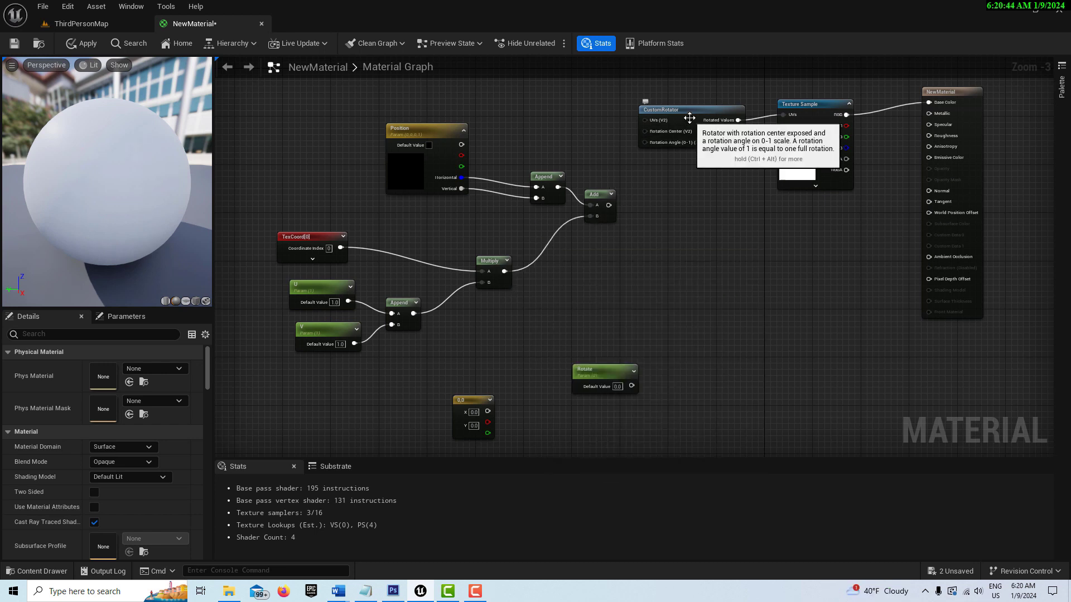
pyautogui.moveTo(685, 123); pyautogui.dragTo(701, 210)
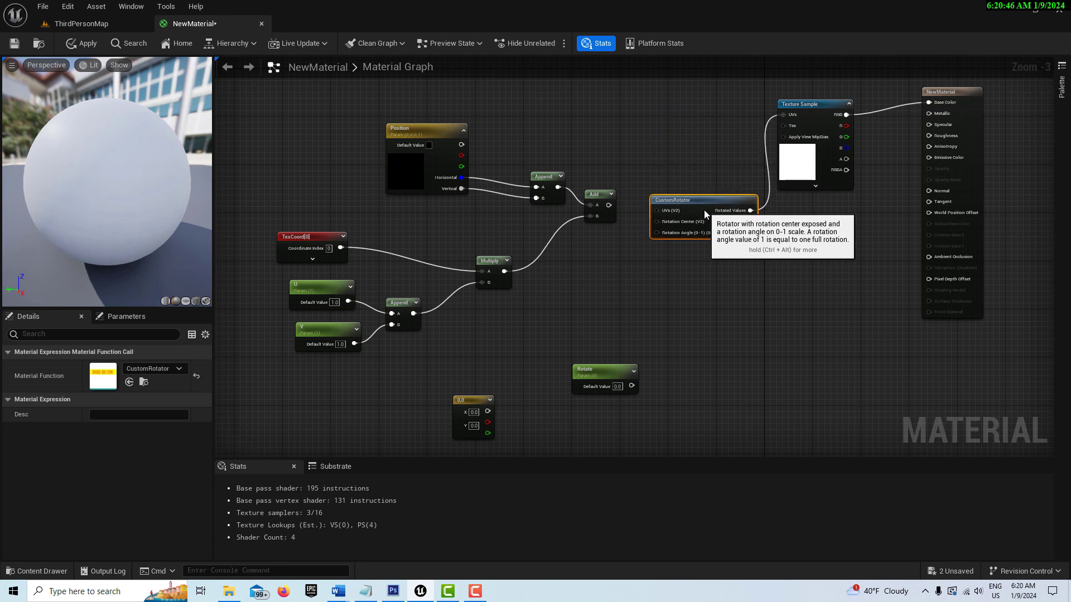
pyautogui.moveTo(609, 205); pyautogui.dragTo(655, 210)
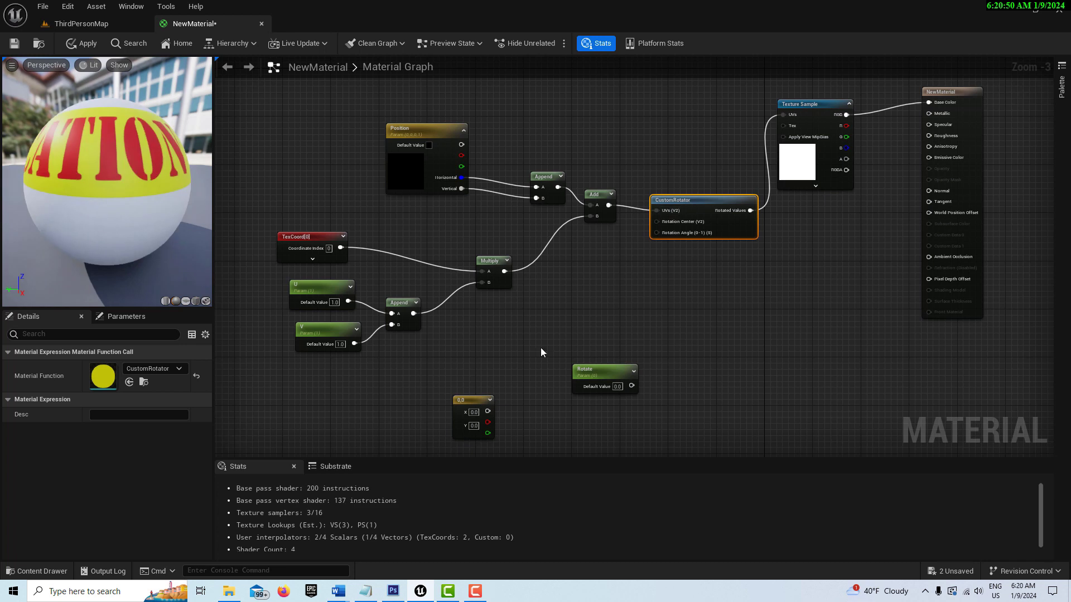
pyautogui.moveTo(473, 406); pyautogui.dragTo(461, 351)
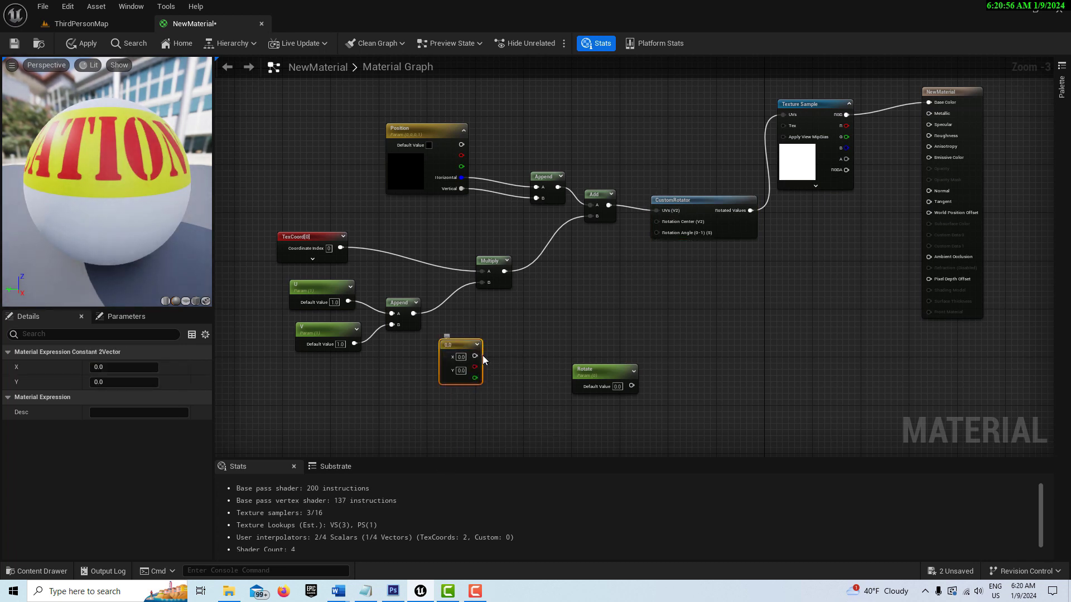
pyautogui.moveTo(474, 356); pyautogui.dragTo(658, 222)
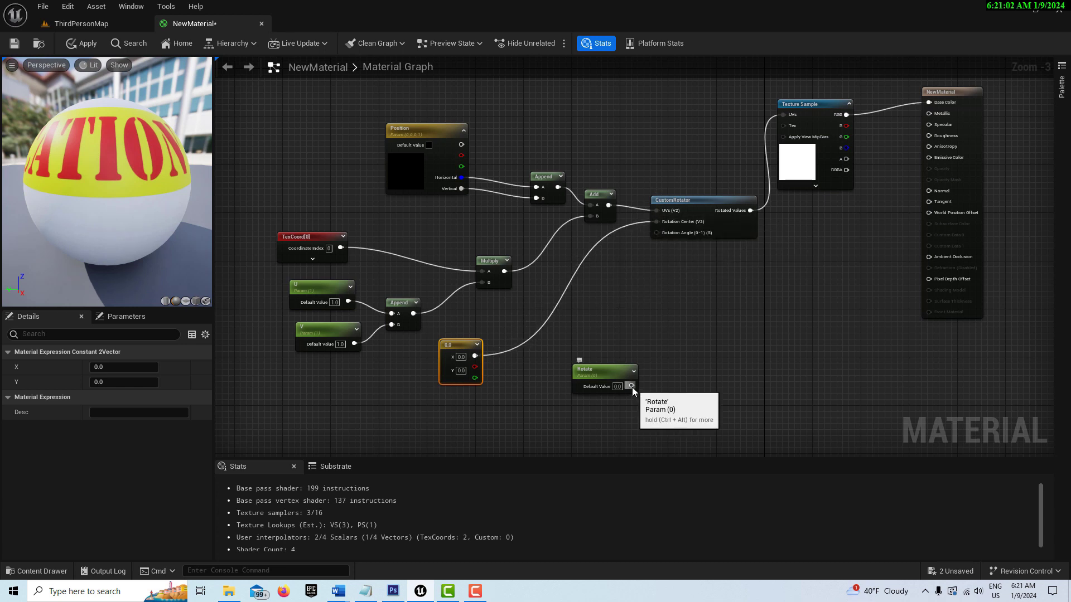
pyautogui.moveTo(631, 387); pyautogui.dragTo(656, 234)
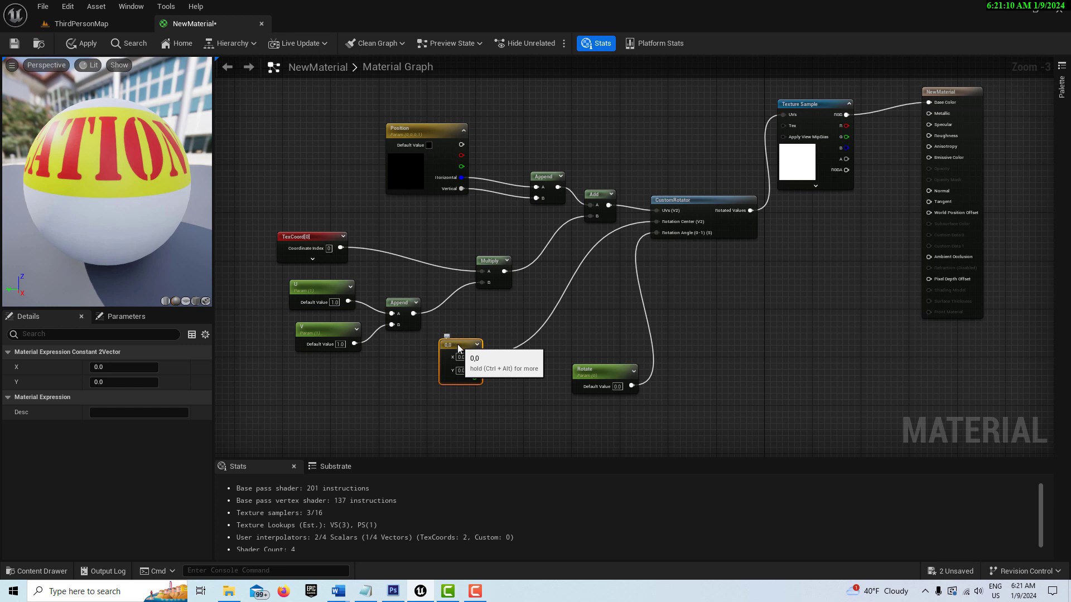
pyautogui.rightClick(459, 346)
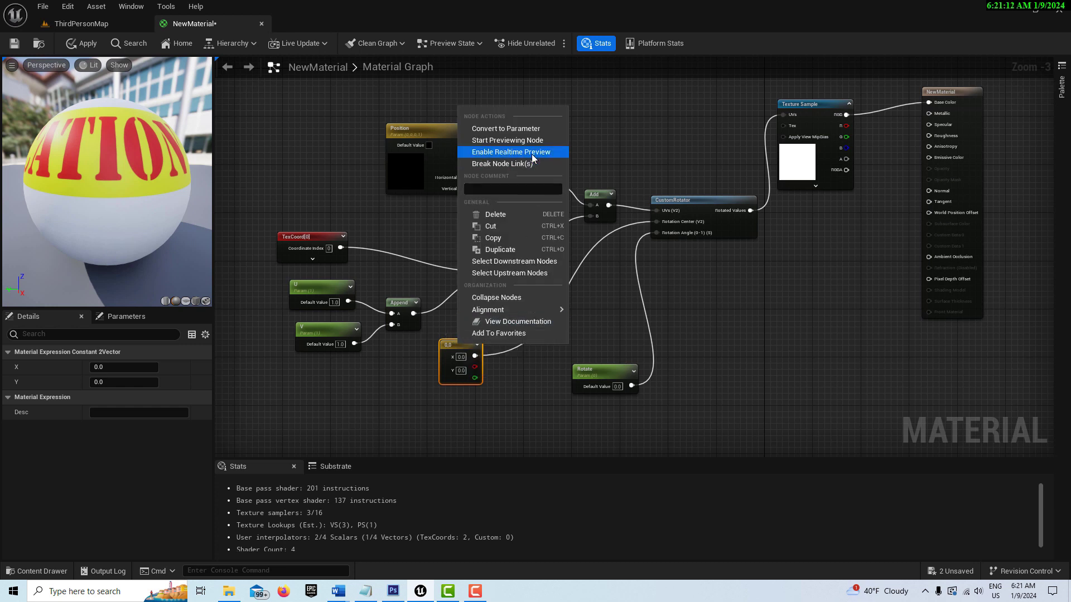
# Convert the 0,0 vector into a parameter and rename it Center.
pyautogui.click(537, 132)
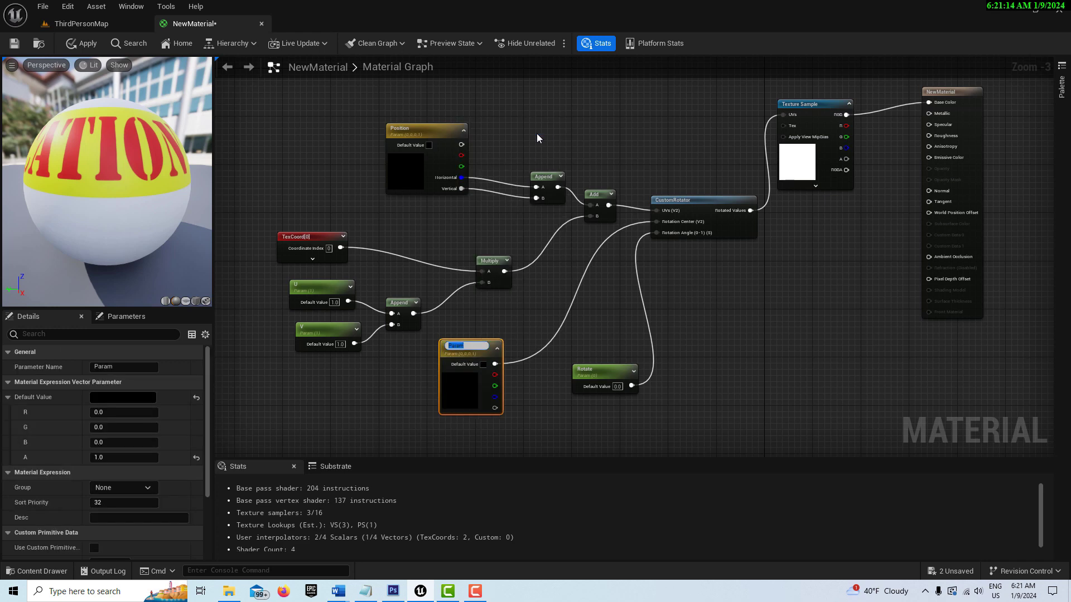
pyautogui.click(124, 367)
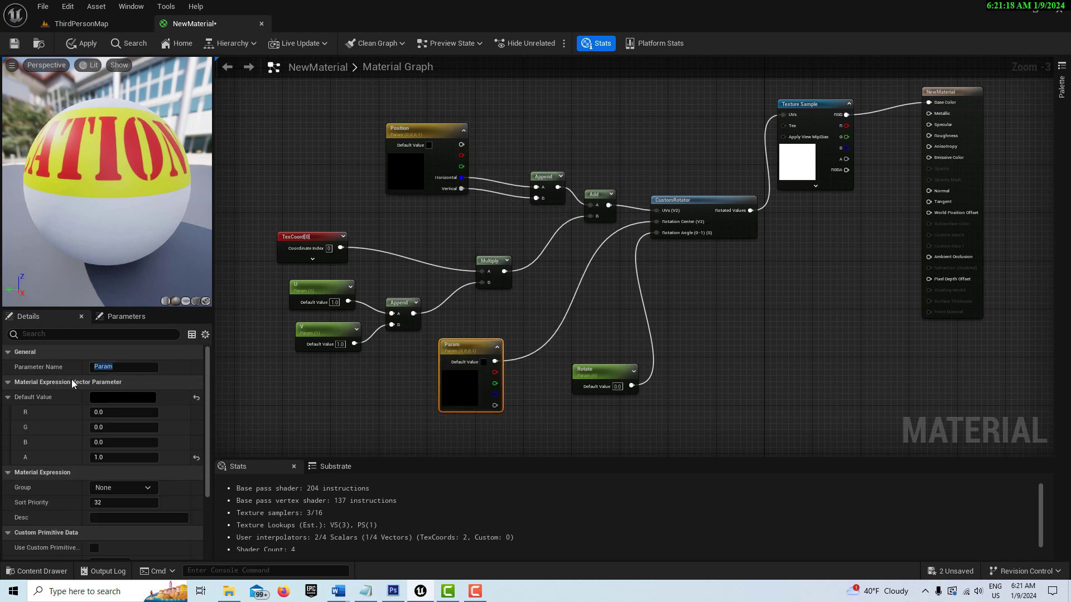
pyautogui.hotkey('ctrl', 'z')
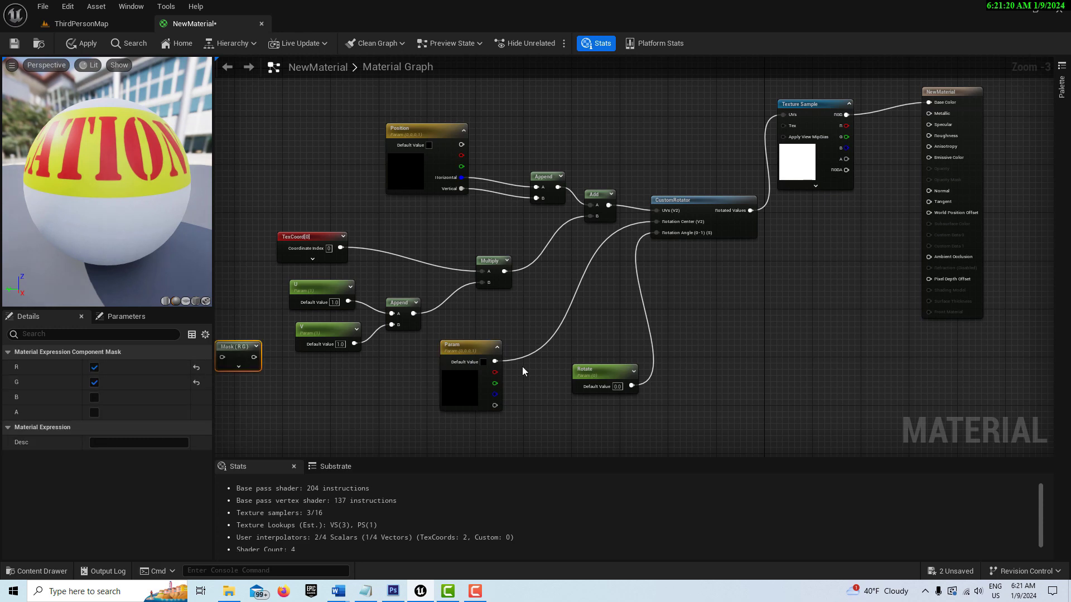
pyautogui.click(470, 341)
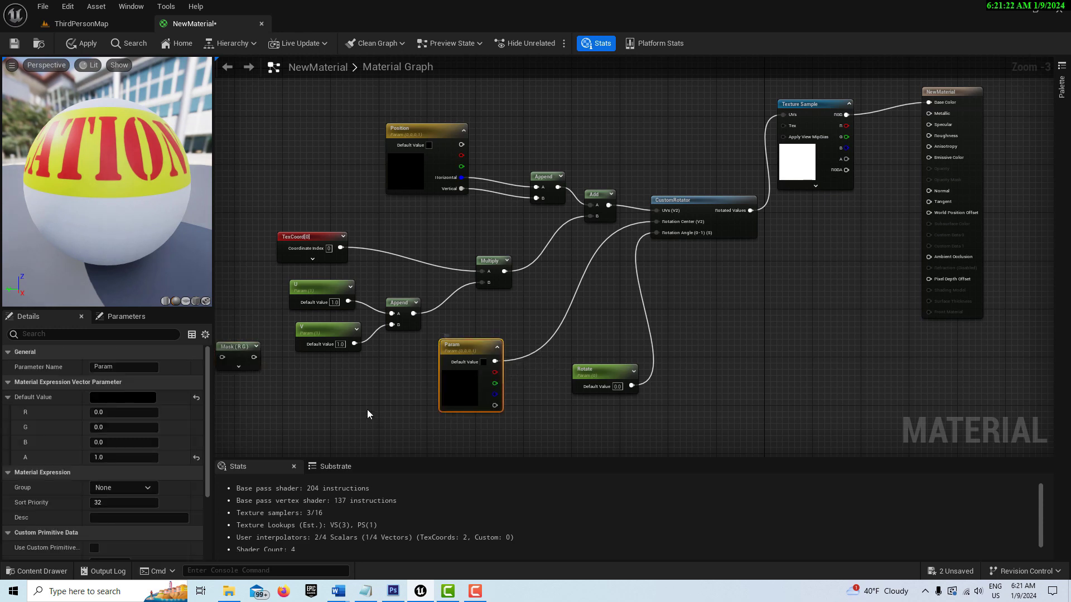
pyautogui.moveTo(359, 409); pyautogui.dragTo(434, 401, button='right')
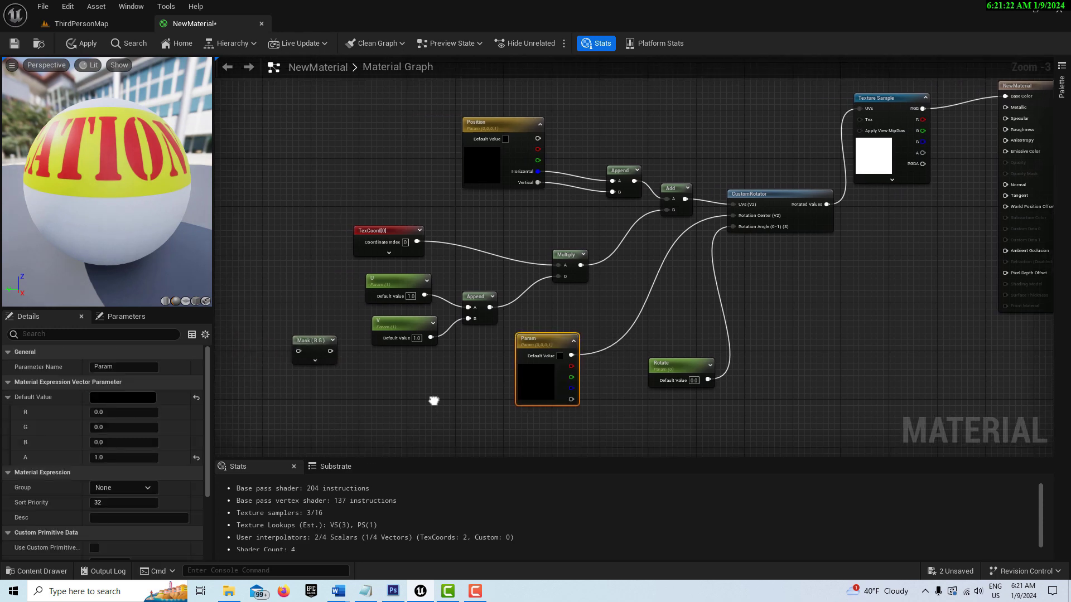
pyautogui.click(134, 367)
pyautogui.hotkey('ctrl', 'a')
pyautogui.write('Ce')
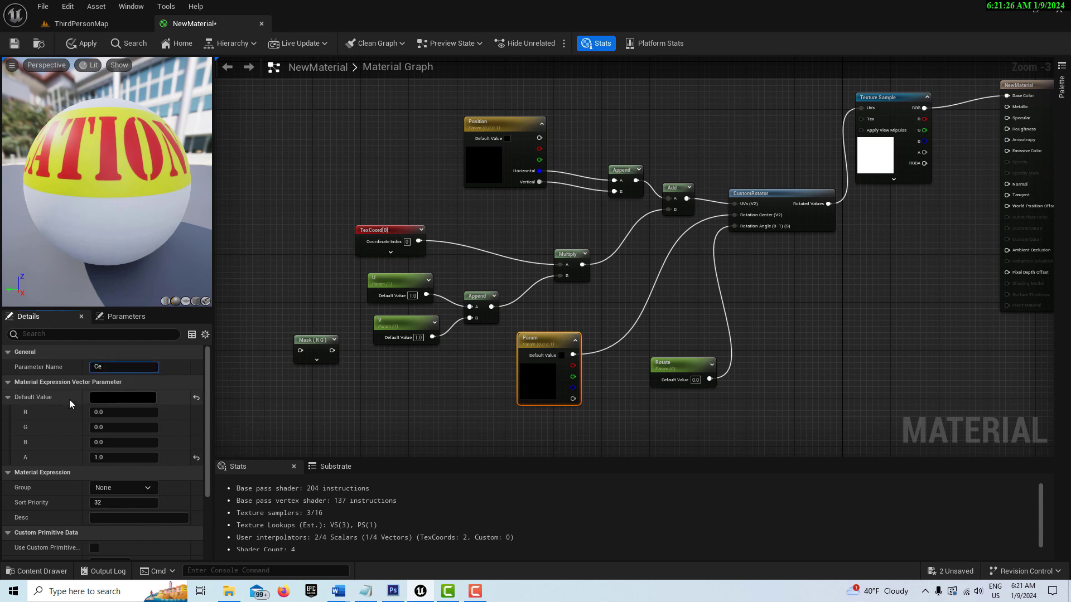
pyautogui.write('nter')
pyautogui.click(395, 428)
# Name the Center parameter's red and green channels Center1 and Center2.
pyautogui.click(538, 338)
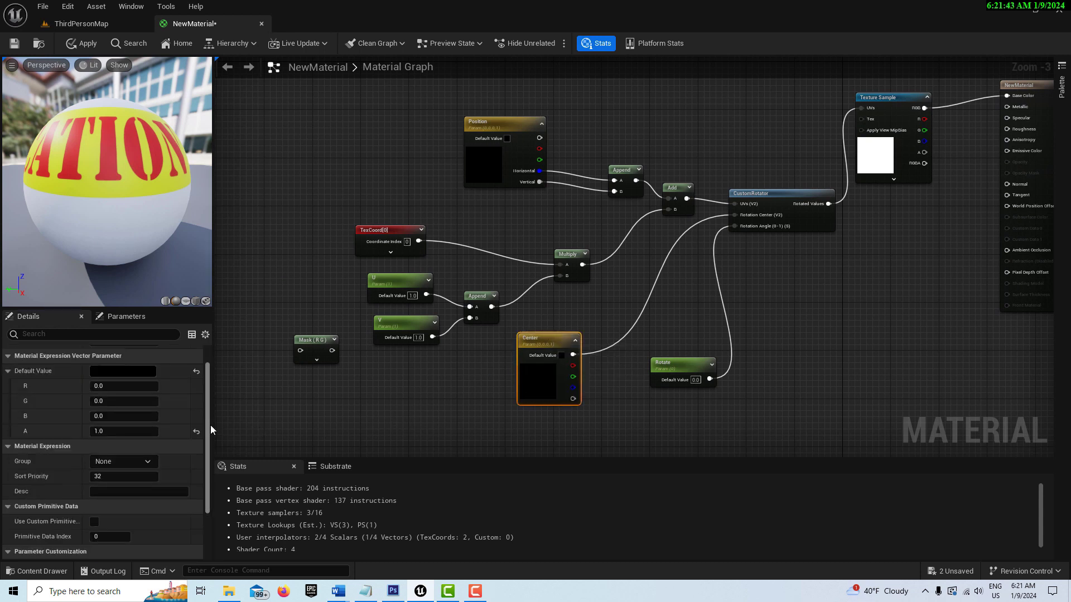
pyautogui.moveTo(211, 431); pyautogui.dragTo(215, 491)
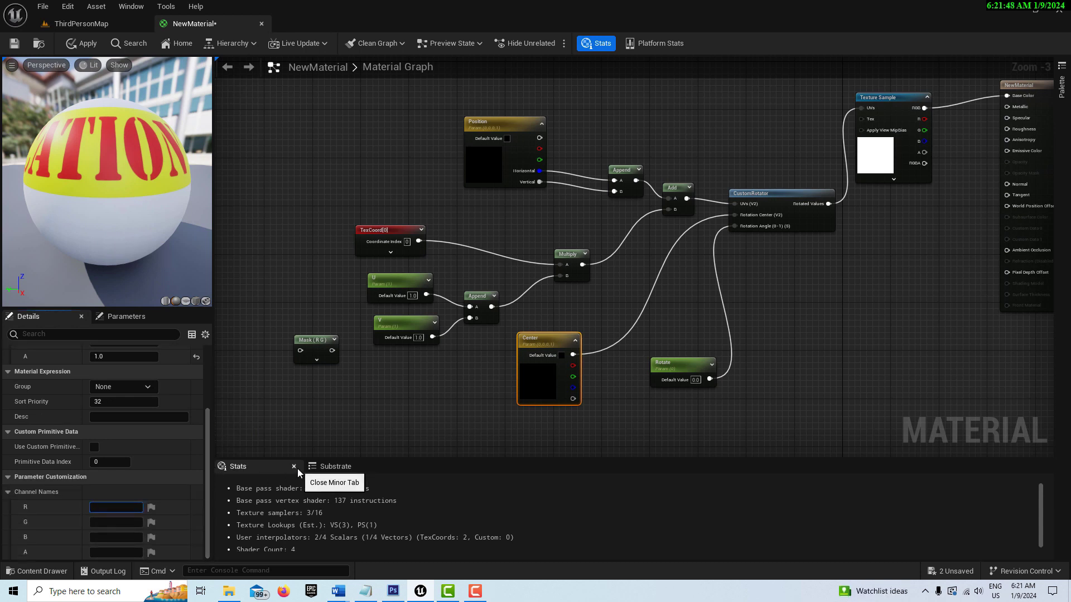
pyautogui.write('Center')
pyautogui.write('1')
pyautogui.click(126, 521)
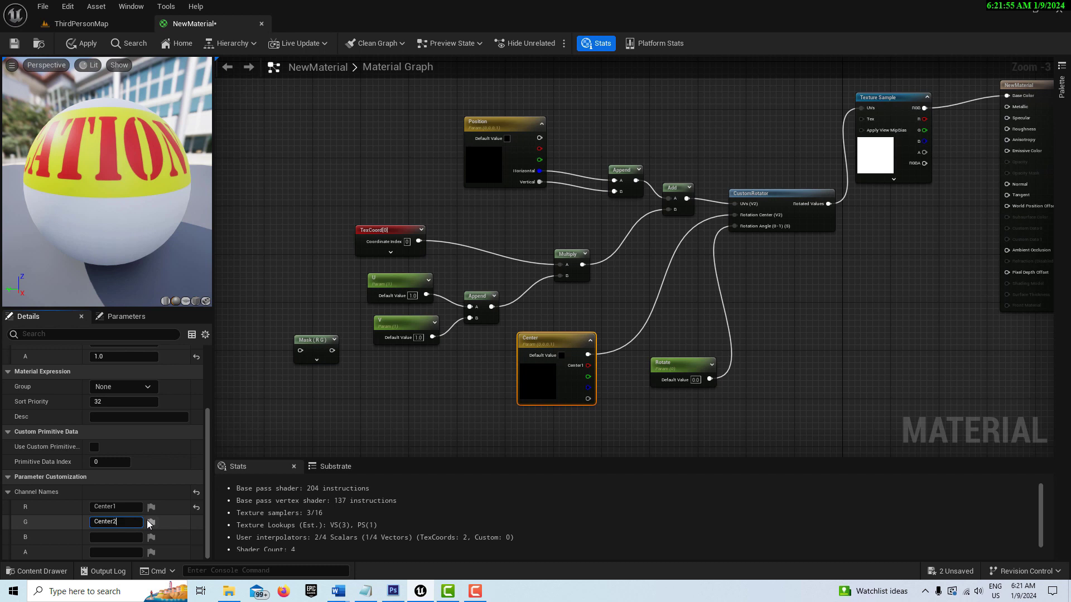
pyautogui.press('Return')
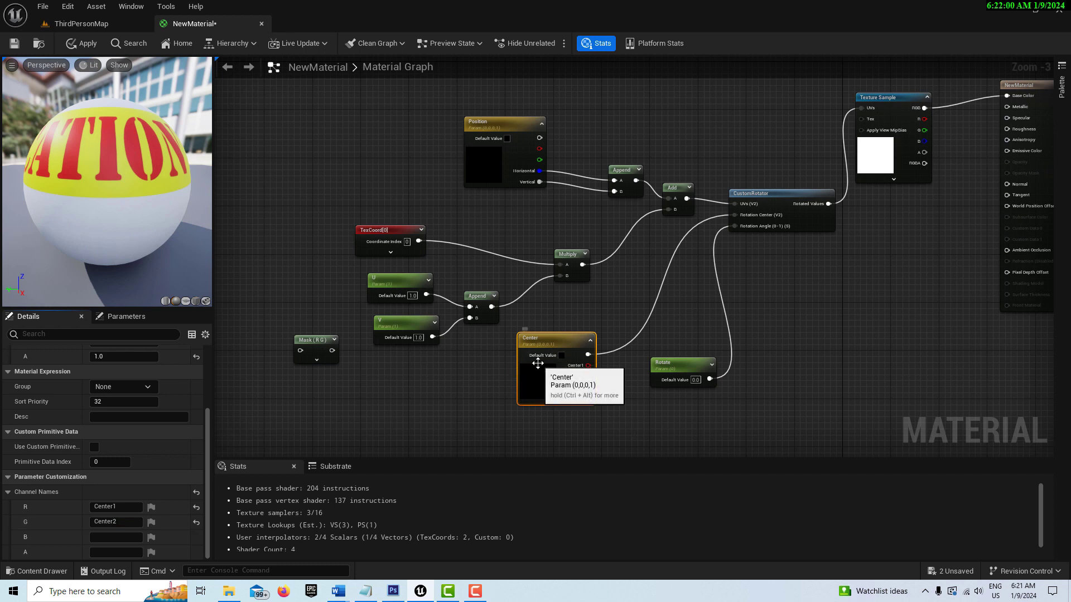
# Give Center1 and Center2 default values of 0.5.
pyautogui.scroll(3, 144, 490)
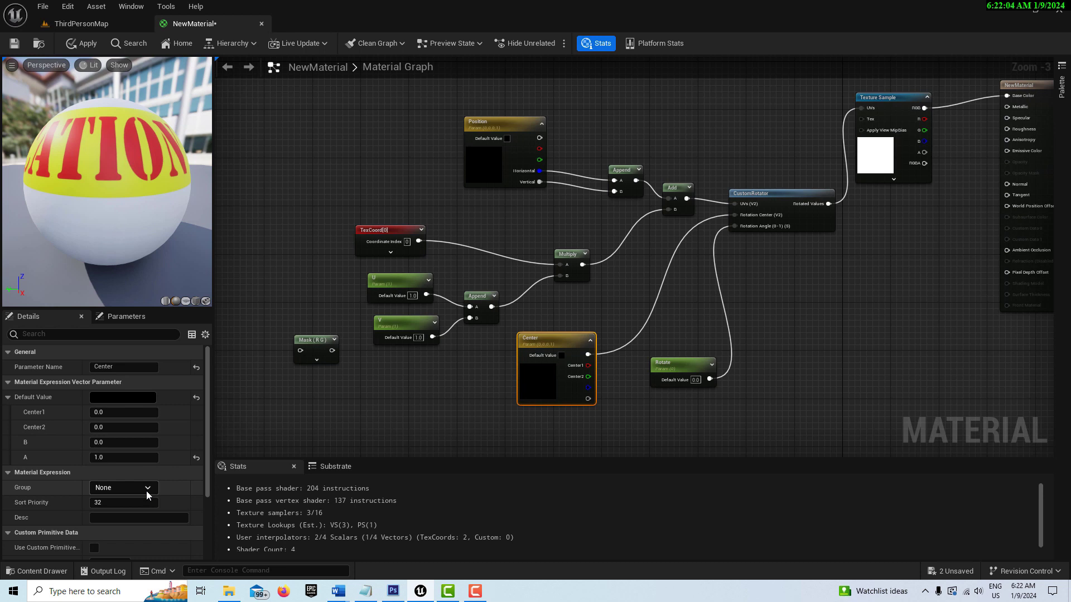
pyautogui.click(123, 412)
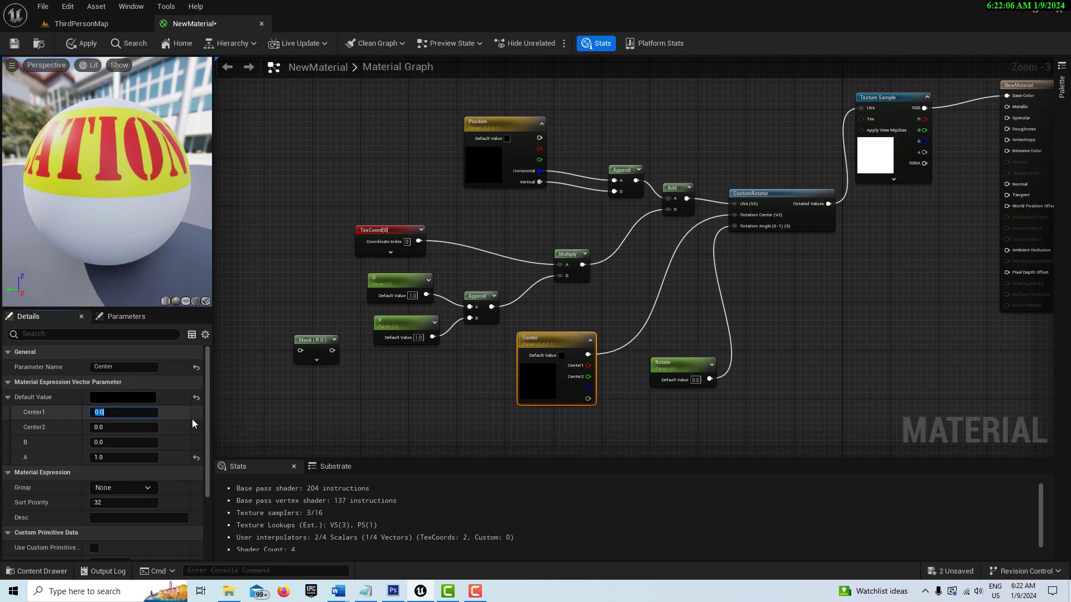
pyautogui.write('.5')
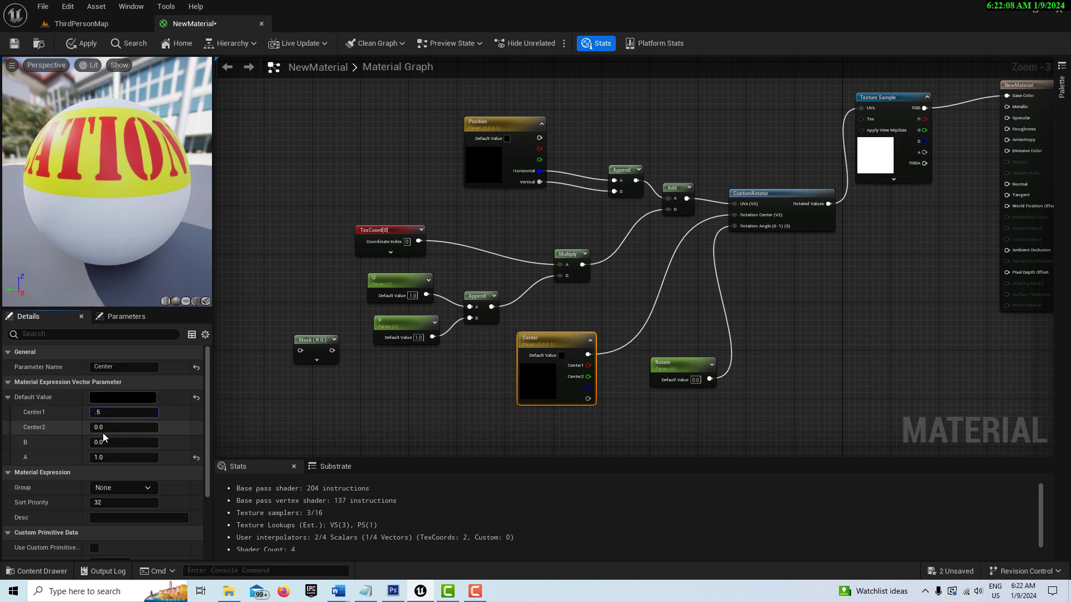
pyautogui.click(125, 427)
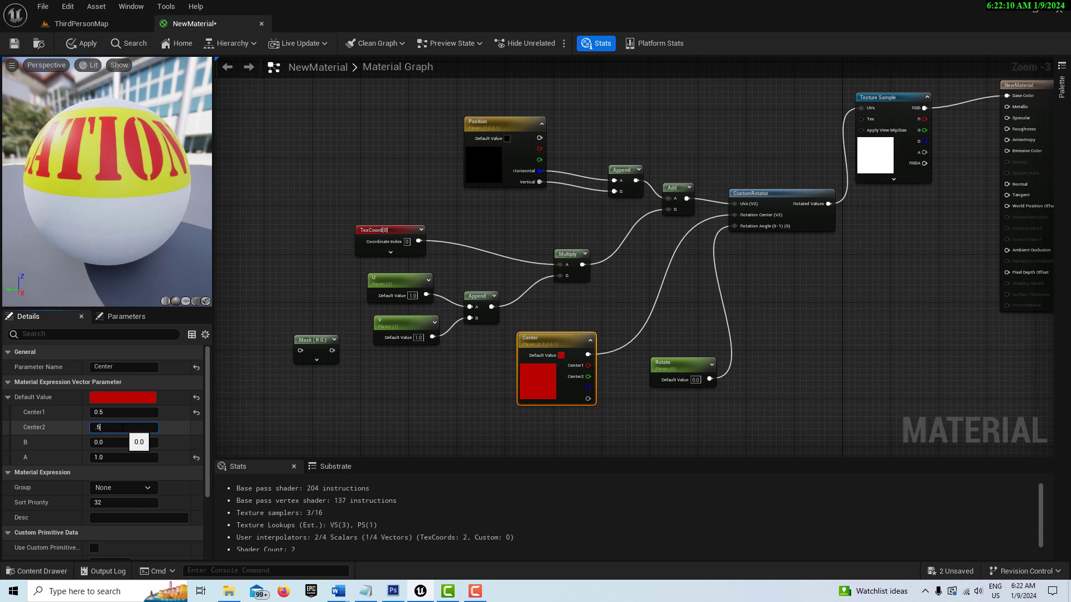
pyautogui.write('.5')
pyautogui.press('Return')
pyautogui.scroll(-1, 715, 325)
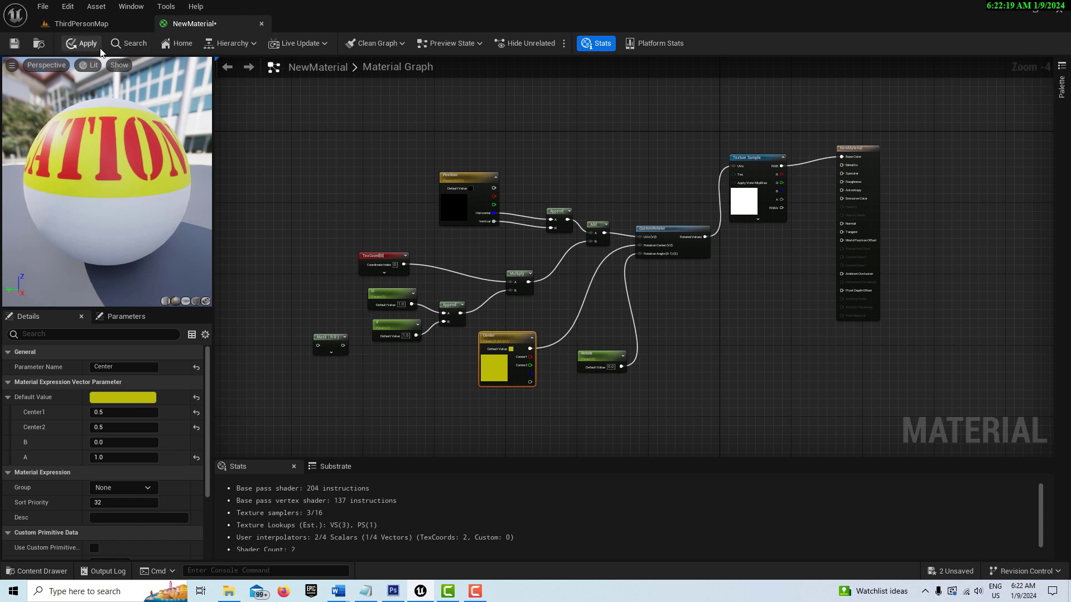
# Apply and save NewMaterial, delete the unused Mask node, and return to the ThirdPersonMap level.
pyautogui.click(85, 43)
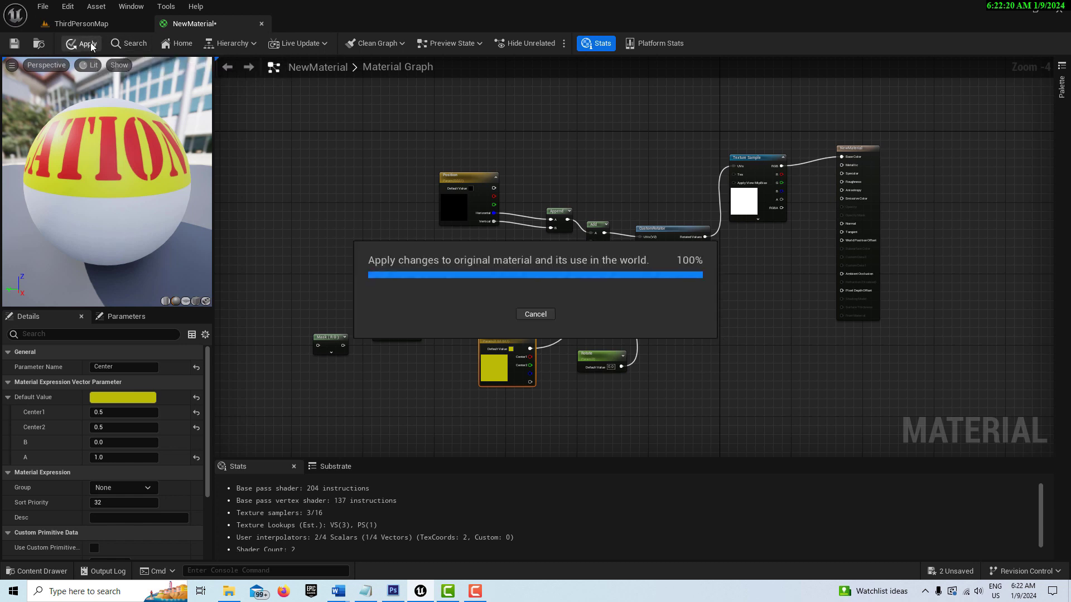
pyautogui.click(14, 45)
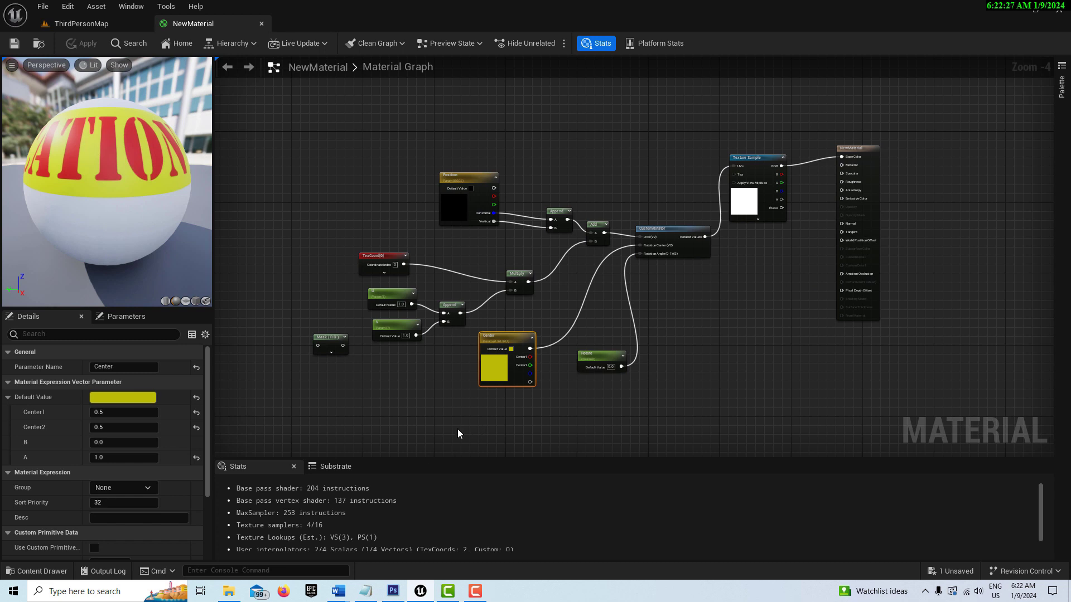
pyautogui.moveTo(272, 310); pyautogui.dragTo(355, 377)
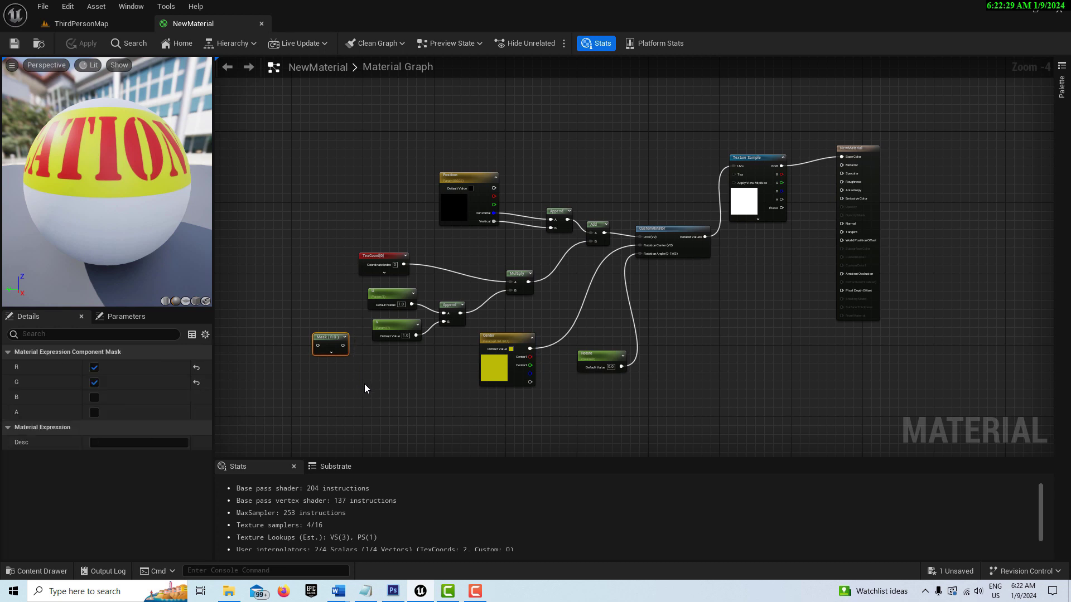
pyautogui.press('Delete')
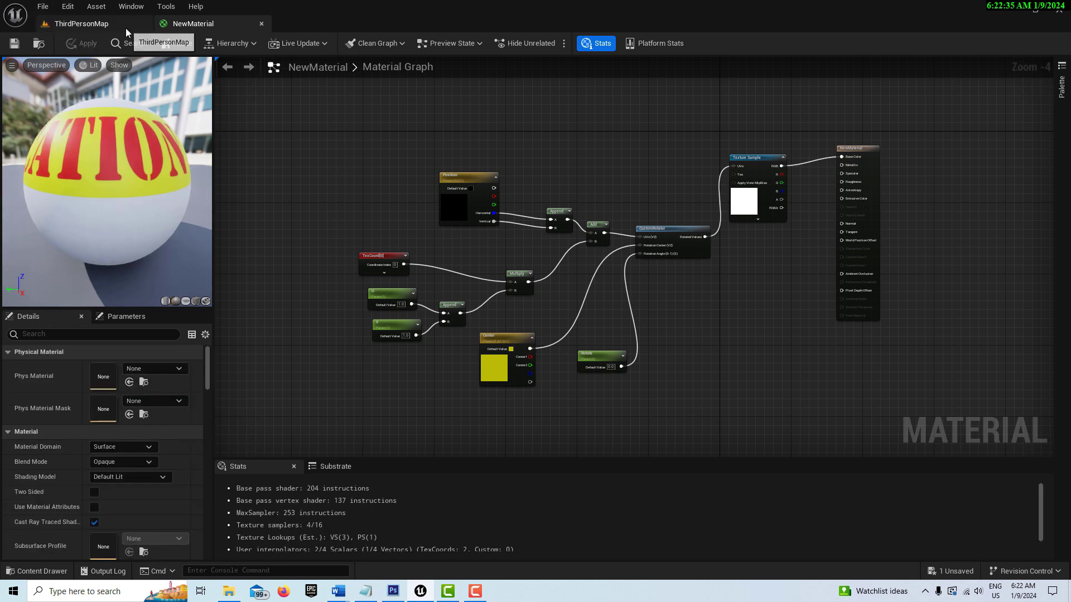
pyautogui.click(125, 28)
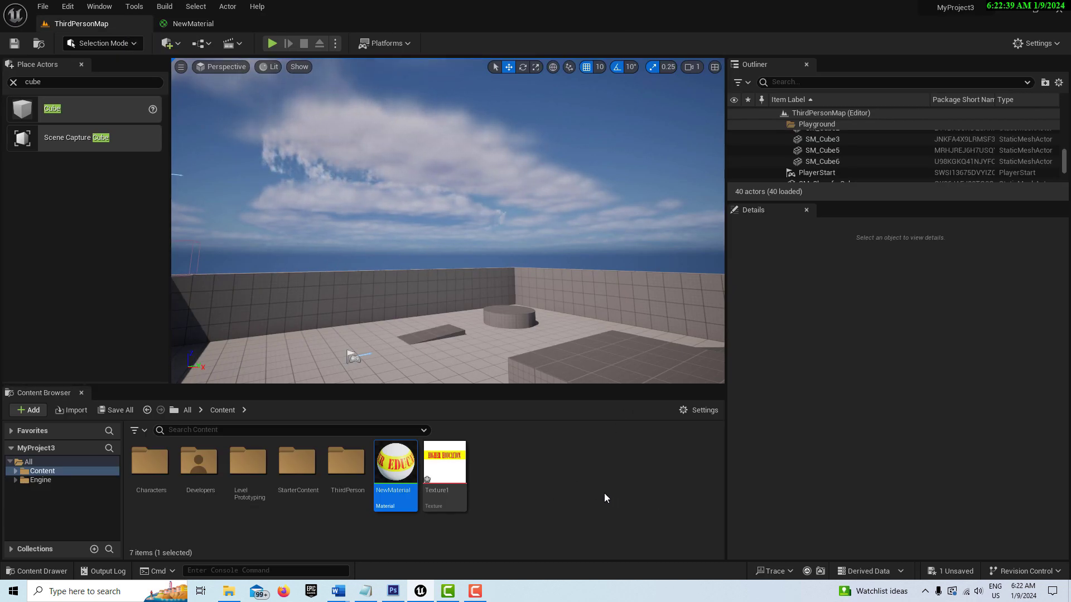
# Create a material instance of NewMaterial in the Content folder, naming it MI_NewMaterial.
pyautogui.rightClick(404, 471)
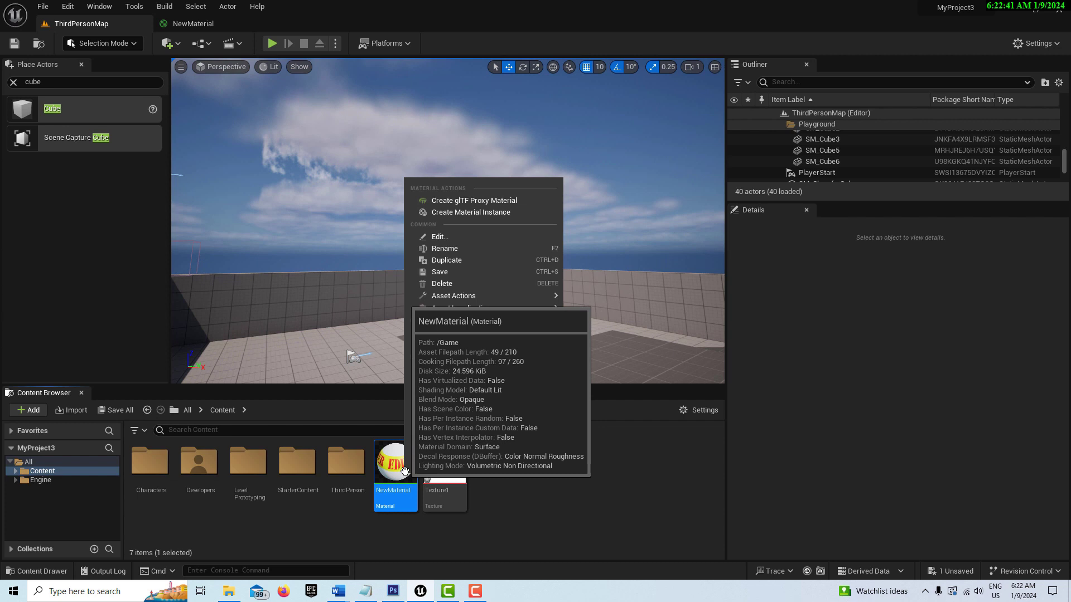
pyautogui.click(471, 212)
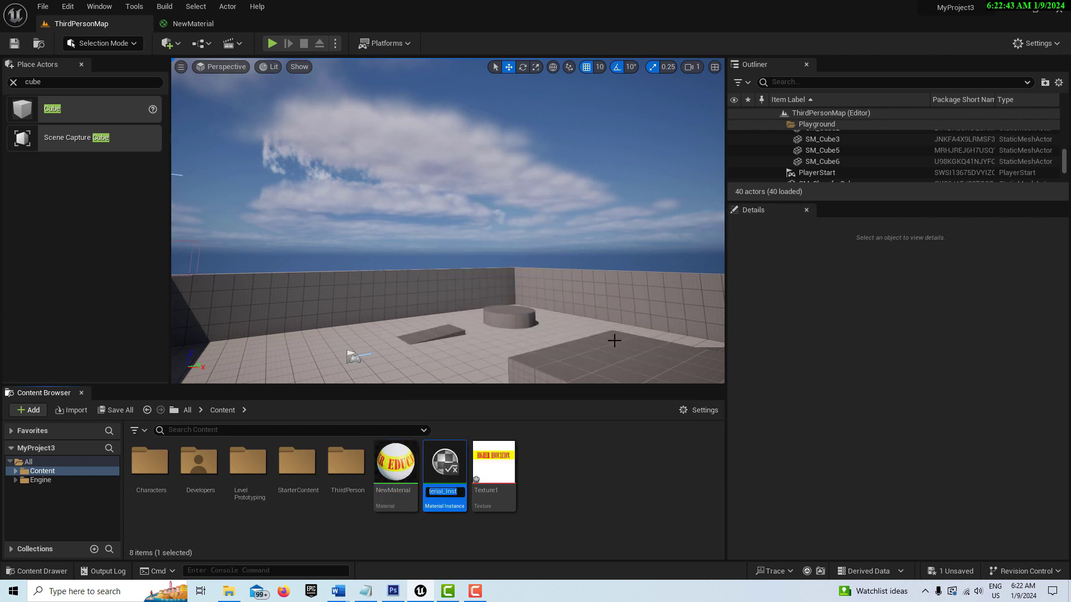
pyautogui.write('MI_')
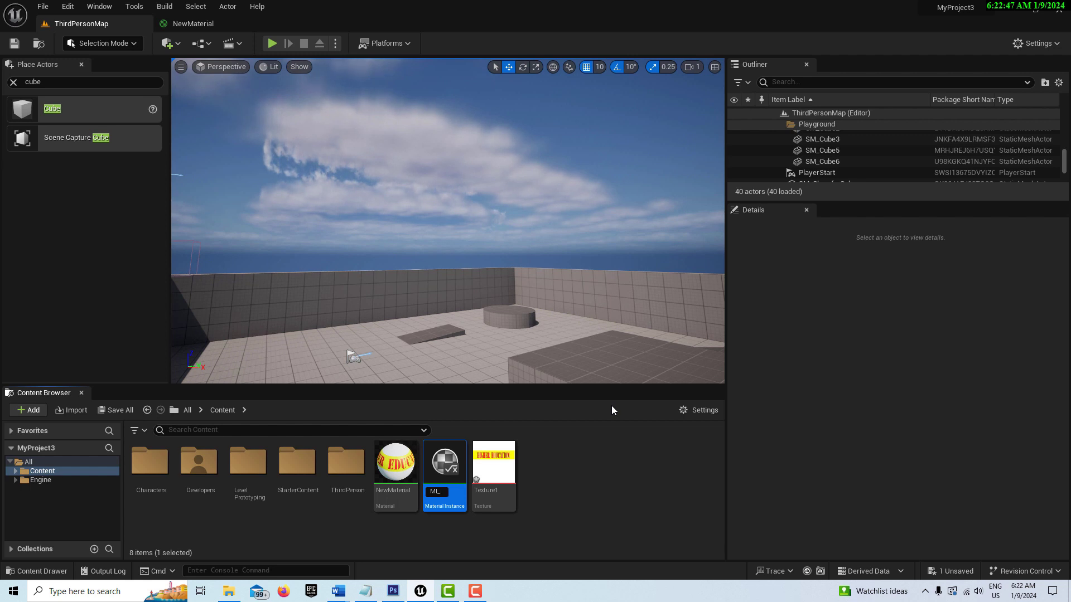
pyautogui.write('New')
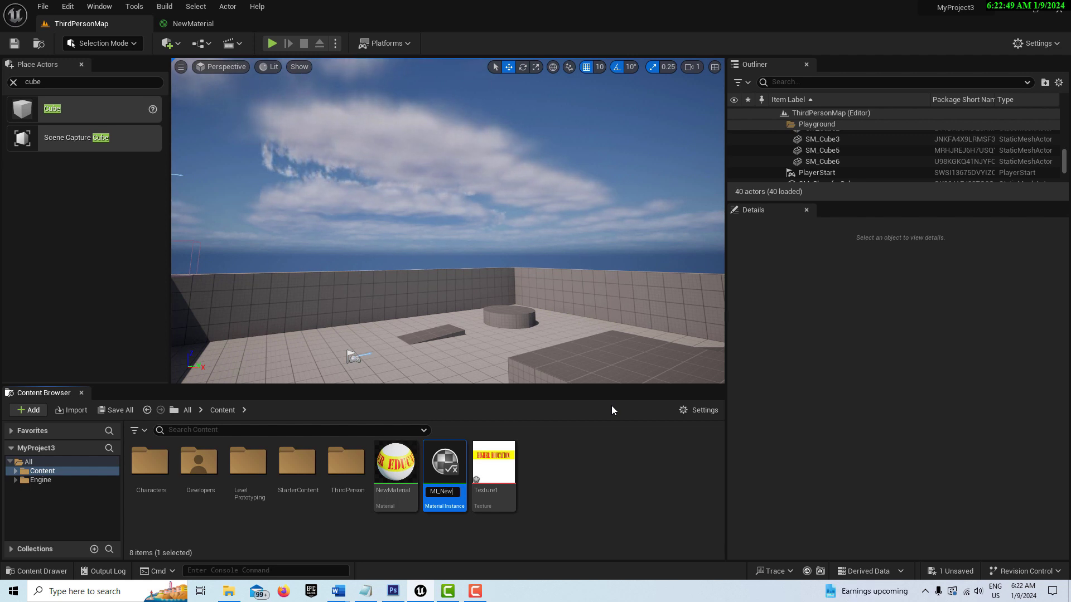
pyautogui.write('Material')
# Assign MI_NewMaterial to the Element 0 material slot of the SM_Cube2 wall.
pyautogui.click(490, 306)
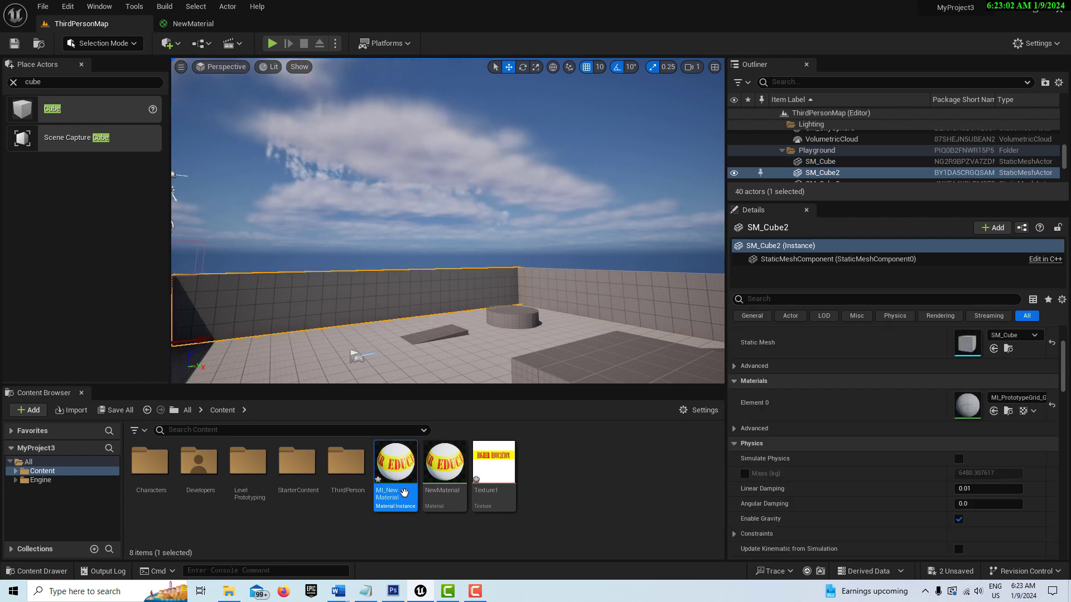
pyautogui.moveTo(401, 475); pyautogui.dragTo(967, 413)
pyautogui.moveTo(586, 370); pyautogui.dragTo(585, 369, button='right')
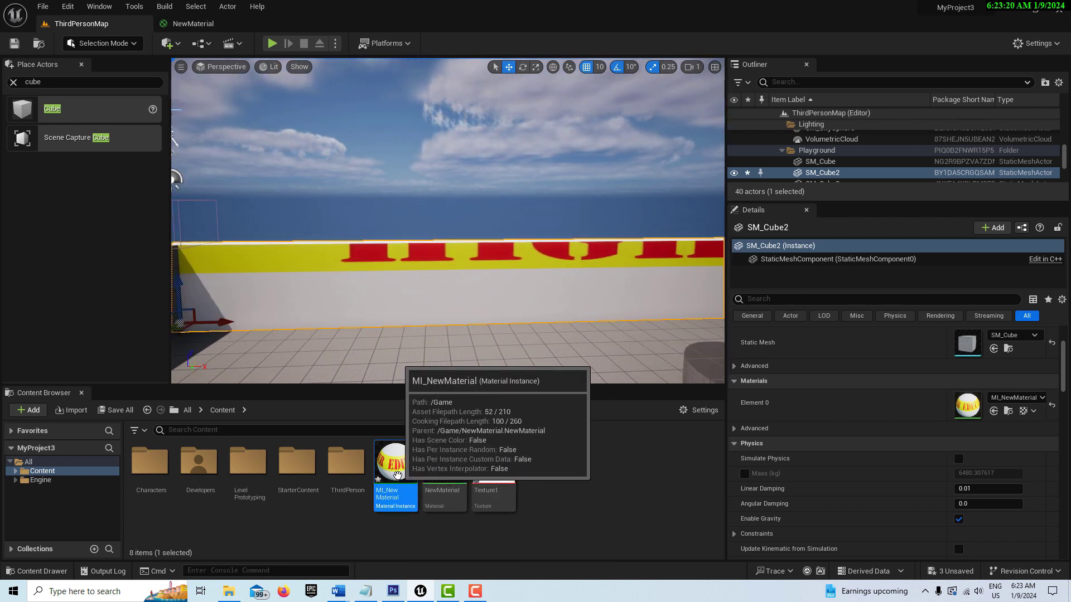
# Open MI_NewMaterial and enable overrides for its Rotate, U, V and Position parameters.
pyautogui.doubleClick(397, 475)
pyautogui.moveTo(78, 24); pyautogui.dragTo(338, 270)
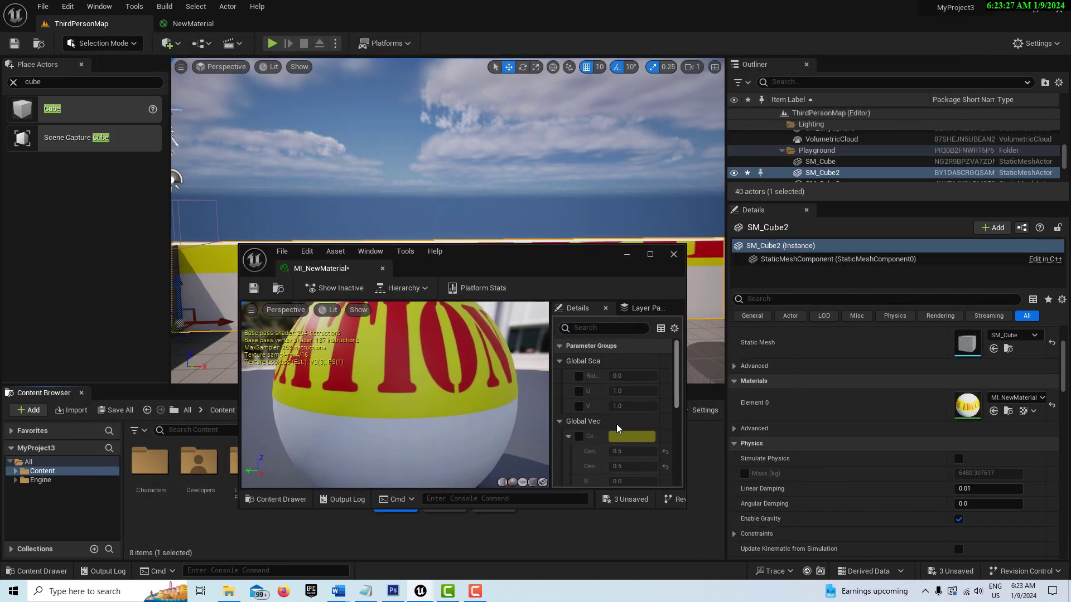
pyautogui.click(579, 378)
pyautogui.click(580, 392)
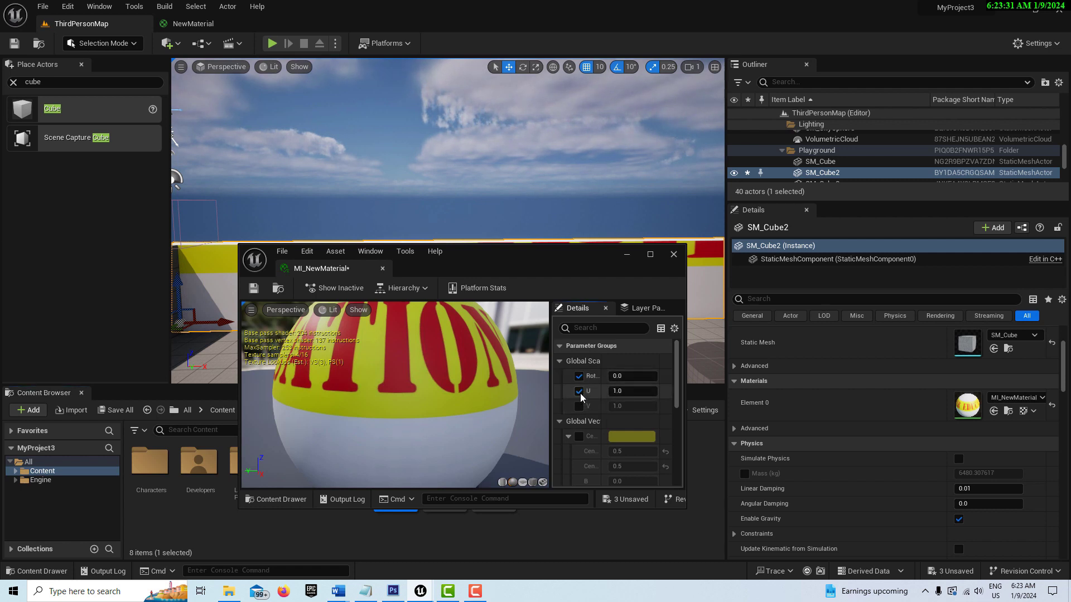
pyautogui.scroll(-4, 580, 411)
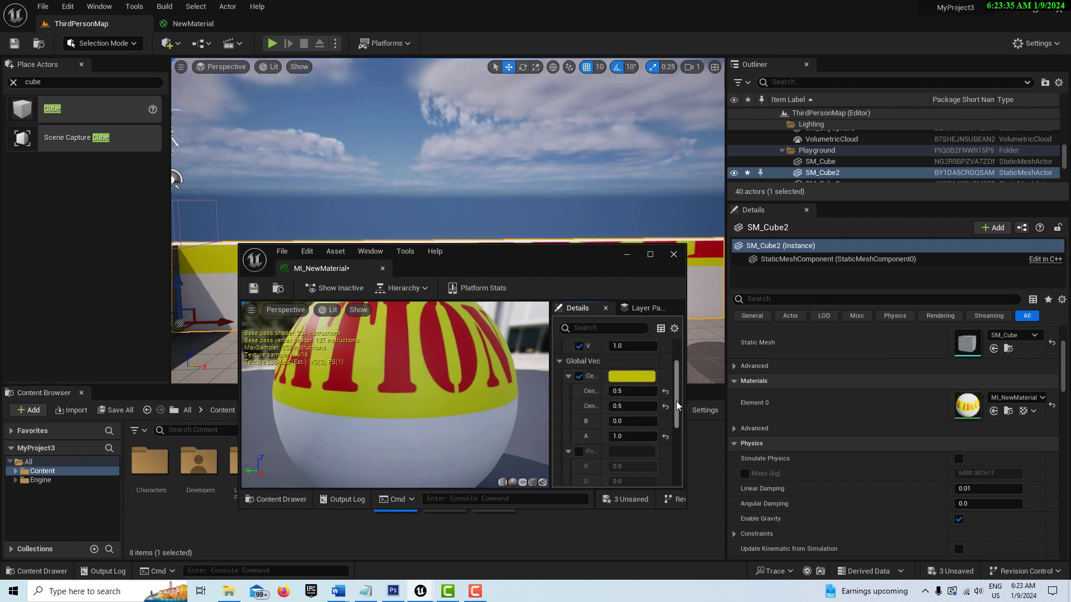
pyautogui.click(579, 407)
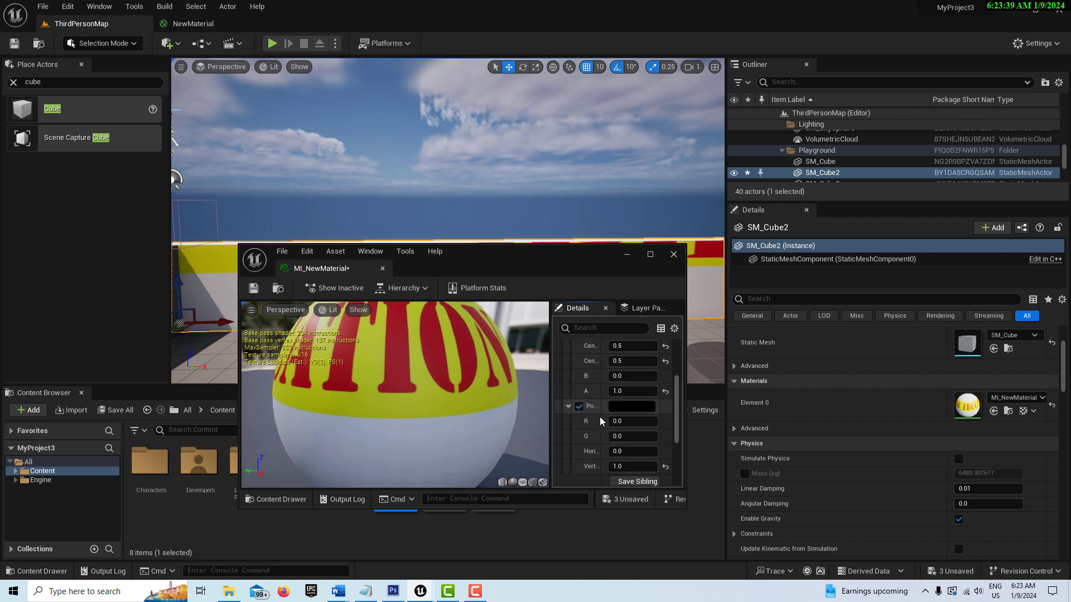
# Move the floating instance editor to the lower left so the wall stays visible.
pyautogui.moveTo(580, 279); pyautogui.dragTo(517, 375)
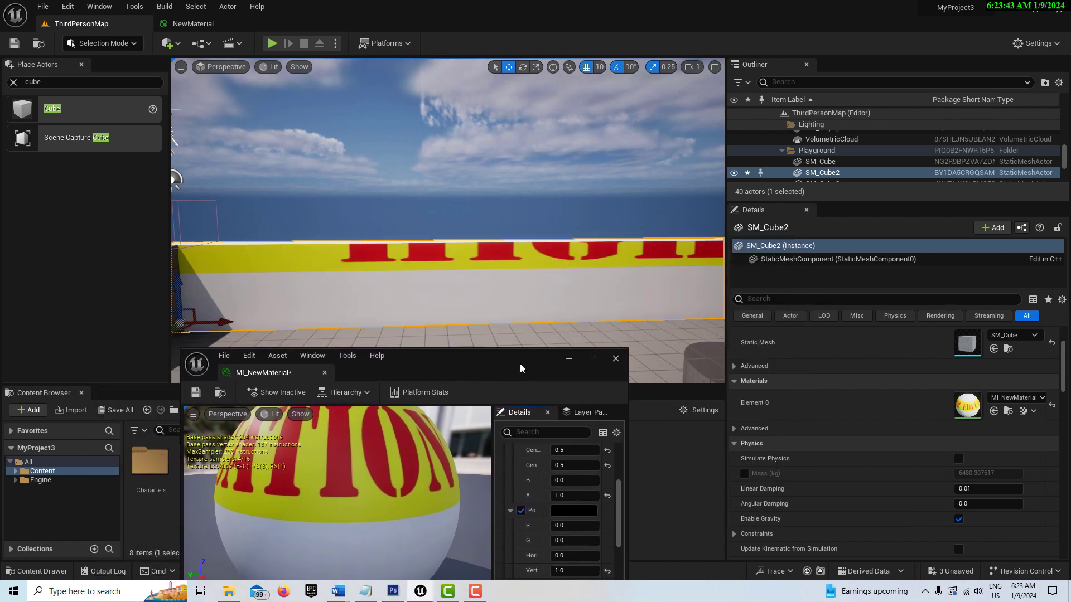
pyautogui.scroll(-2, 574, 275)
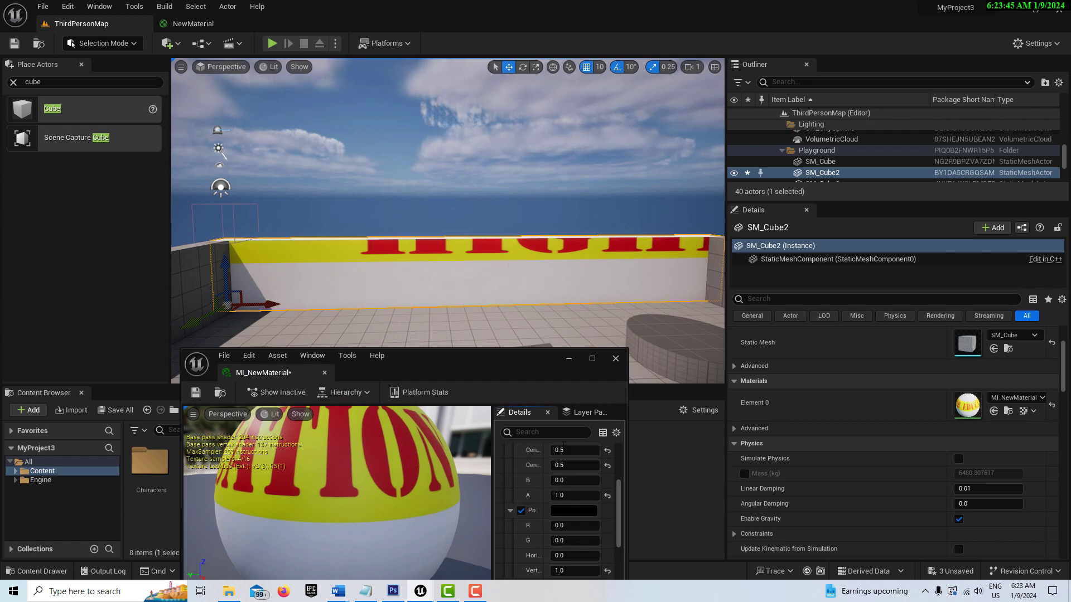
pyautogui.moveTo(373, 368); pyautogui.dragTo(219, 345)
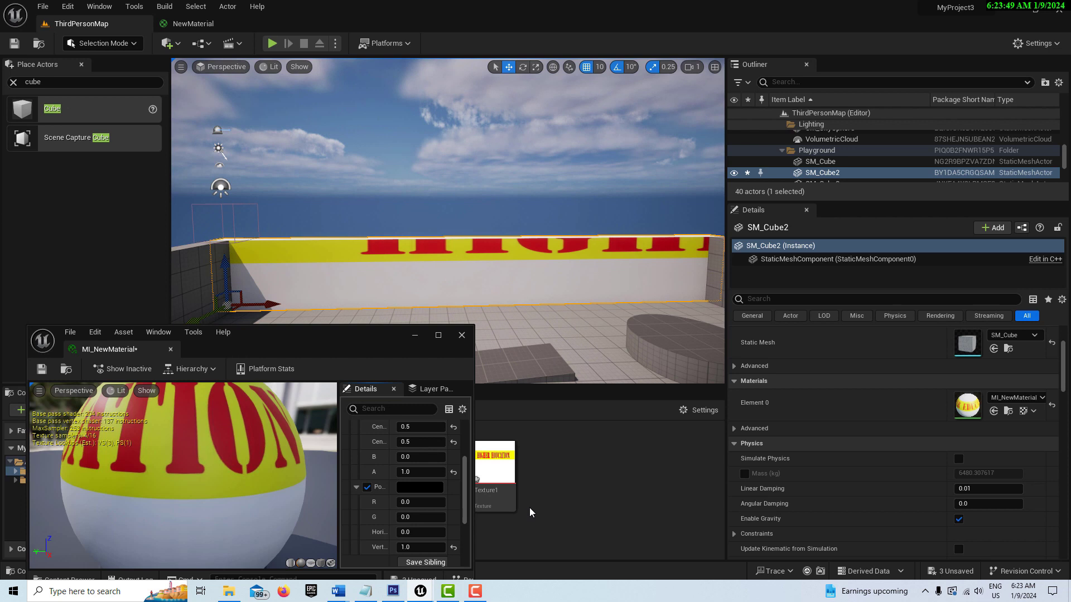
pyautogui.scroll(4, 427, 485)
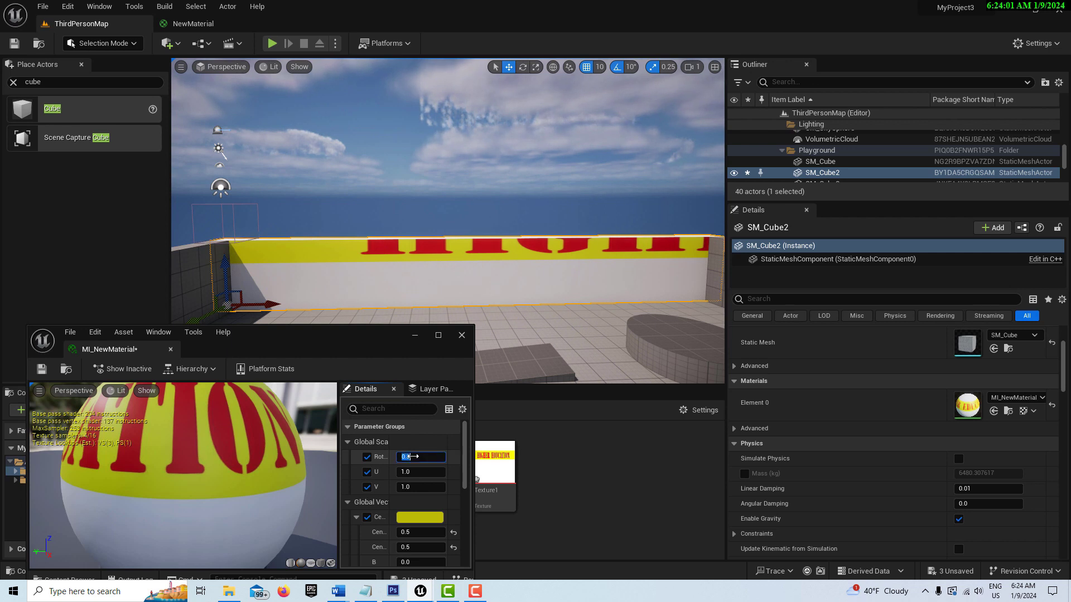
# Set the U tiling to 3.0 after briefly trying 0.5.
pyautogui.click(411, 457)
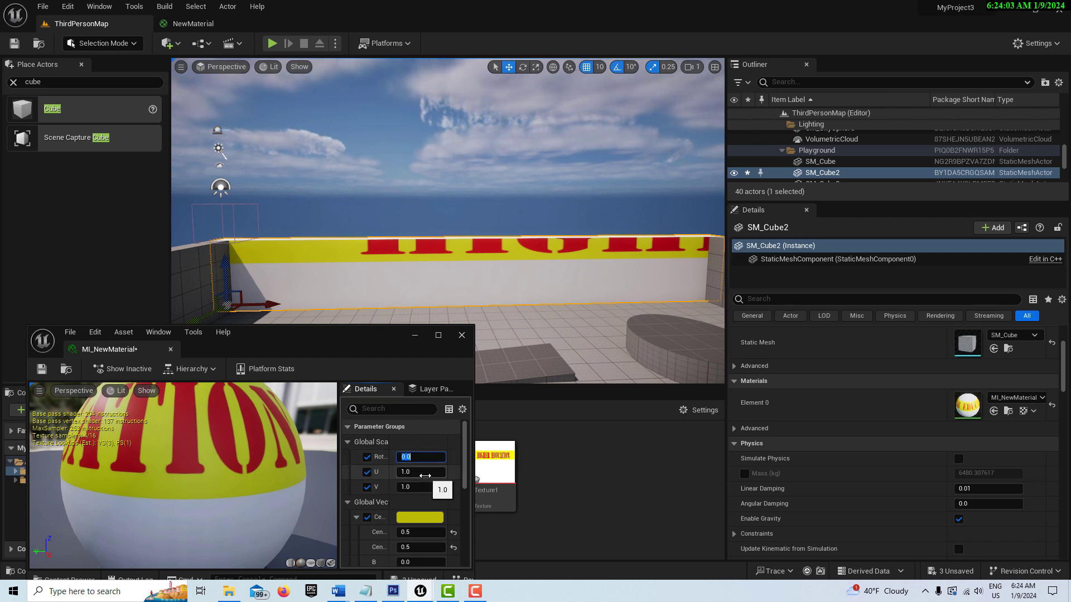
pyautogui.click(426, 473)
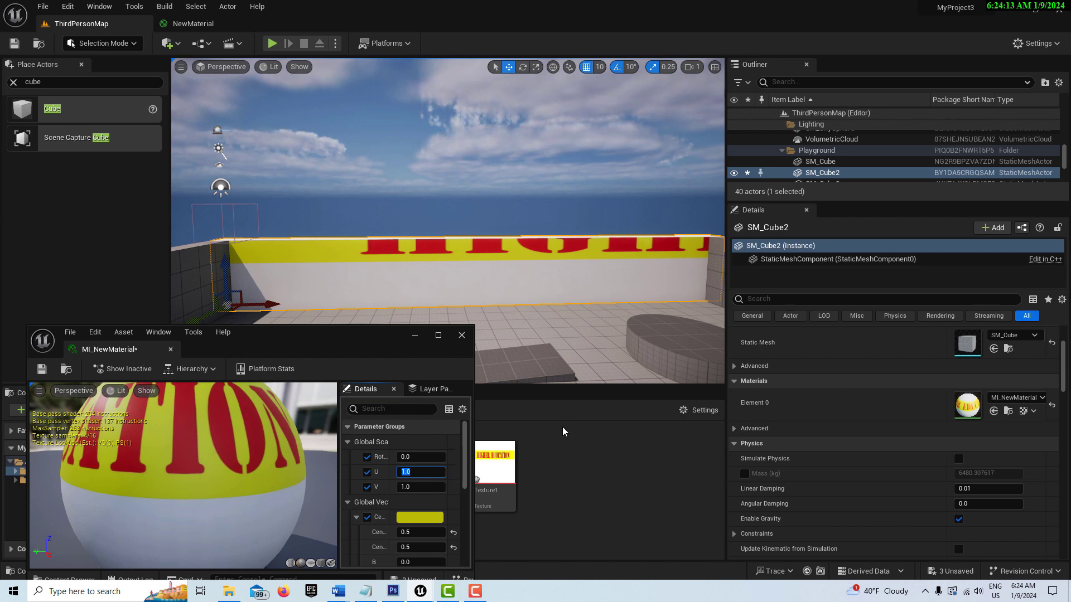
pyautogui.write('0.5')
pyautogui.press('Return')
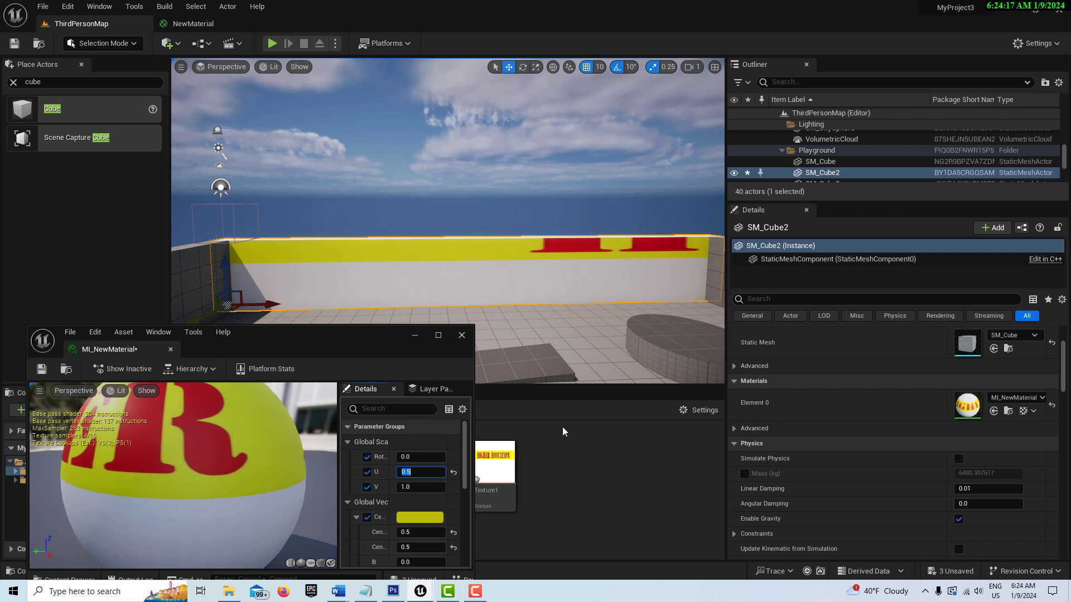
pyautogui.write('3')
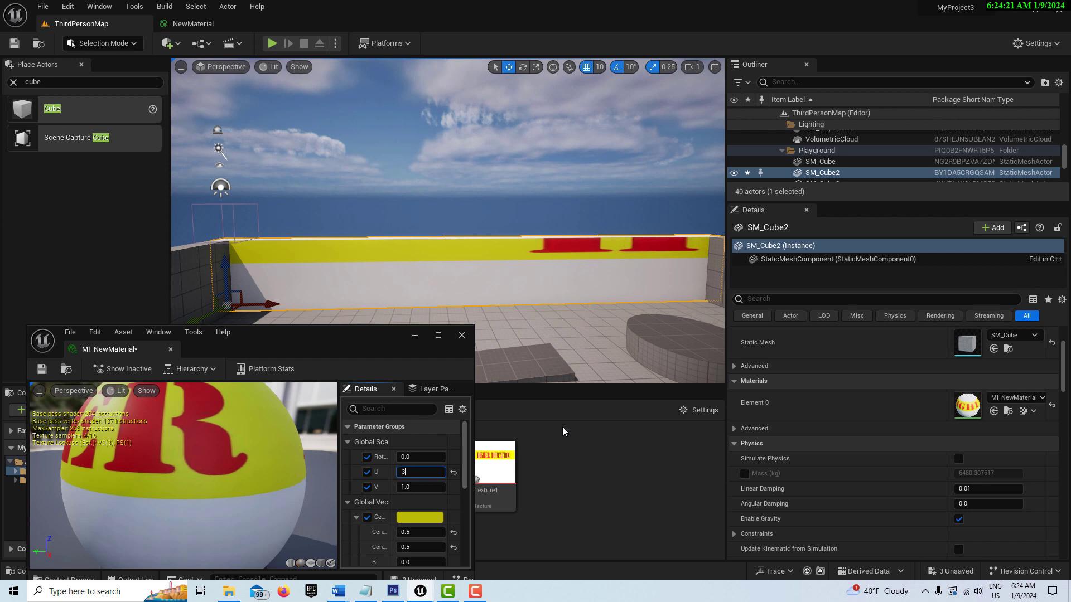
pyautogui.press('Return')
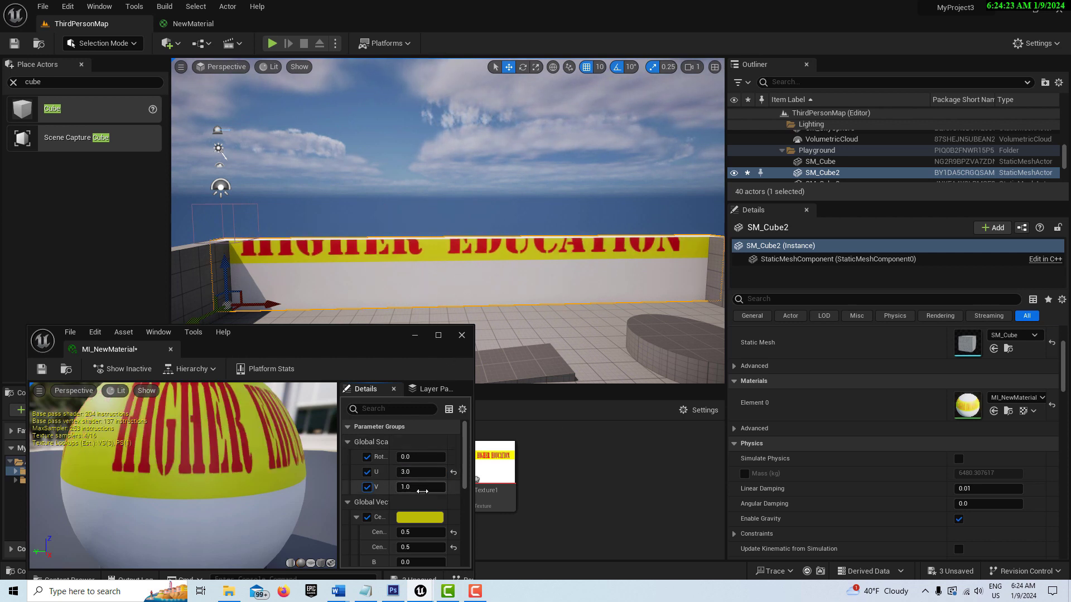
# Set the V tiling to 3.0, trying 2 along the way, and view the whole wall.
pyautogui.click(437, 487)
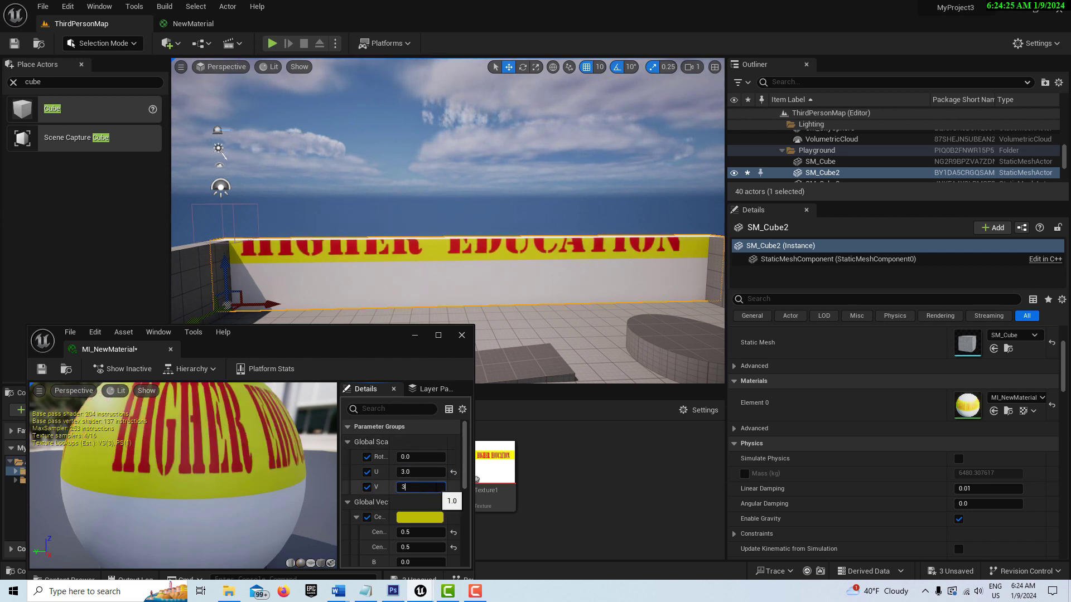
pyautogui.press('Return')
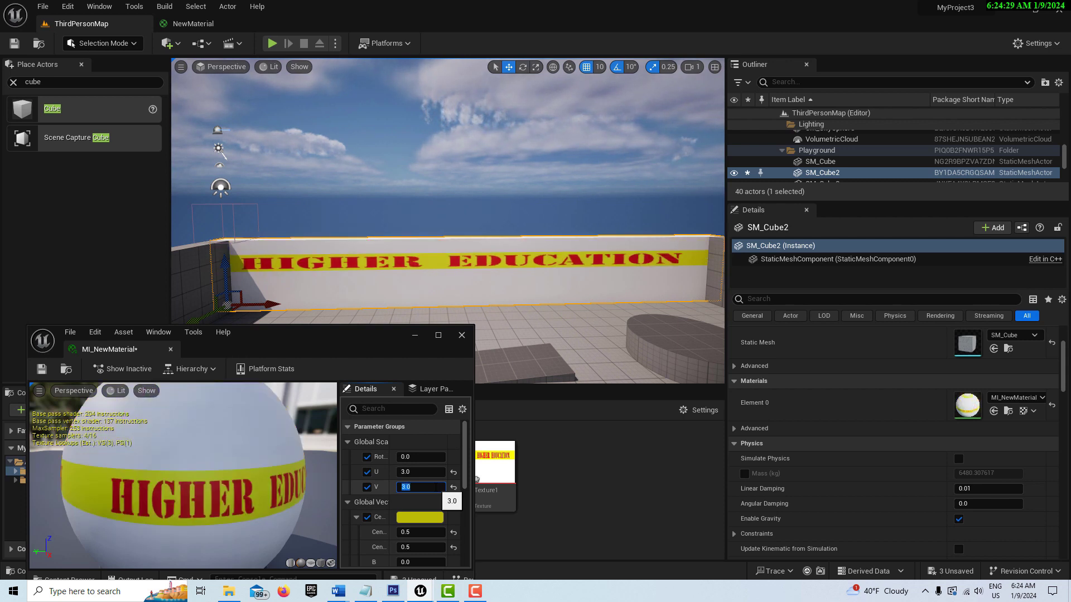
pyautogui.write('2')
pyautogui.press('Return')
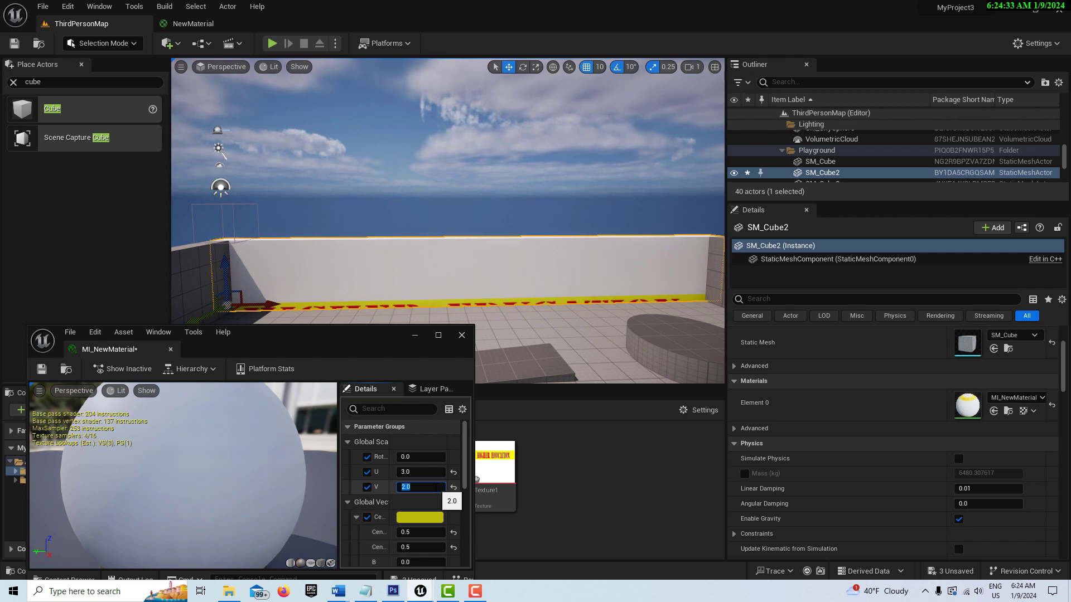
pyautogui.press('Return')
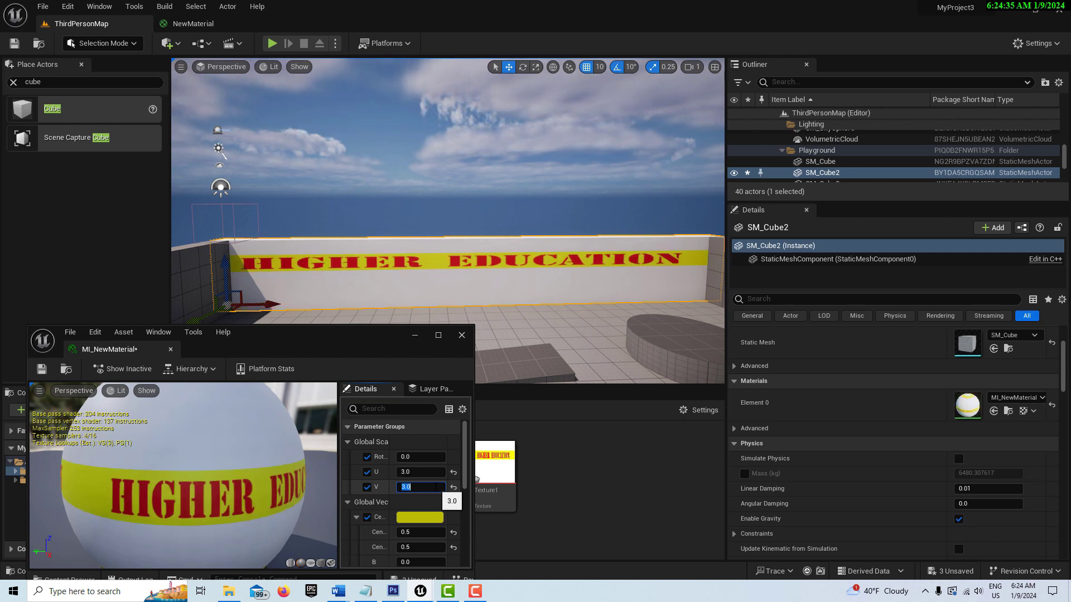
pyautogui.moveTo(661, 332); pyautogui.dragTo(605, 314, button='right')
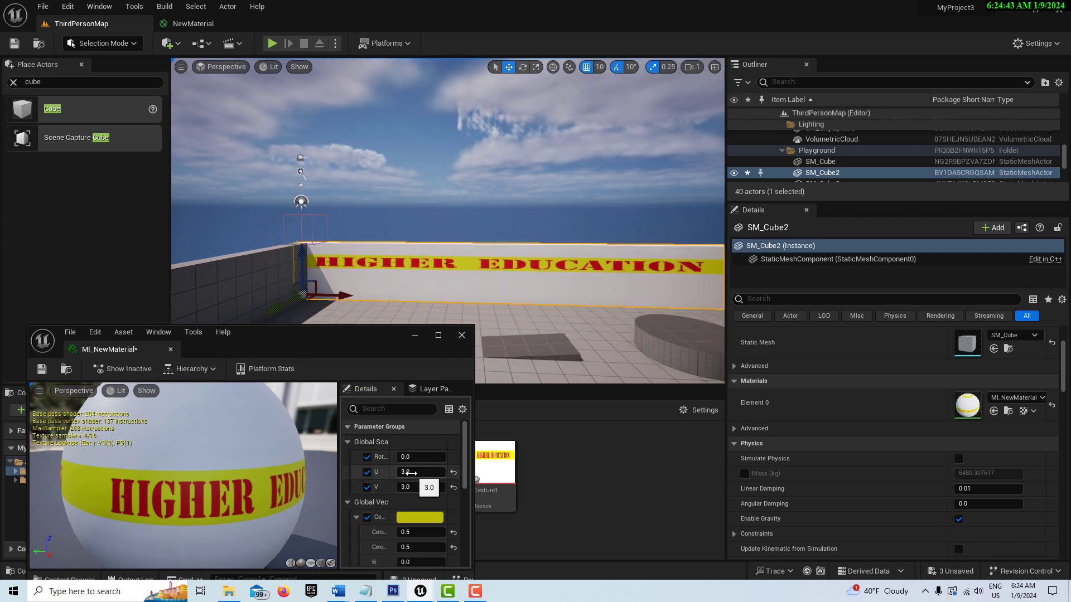
# Reduce the U tiling toward 2.6 and adjust the V tiling.
pyautogui.moveTo(406, 472); pyautogui.dragTo(390, 472)
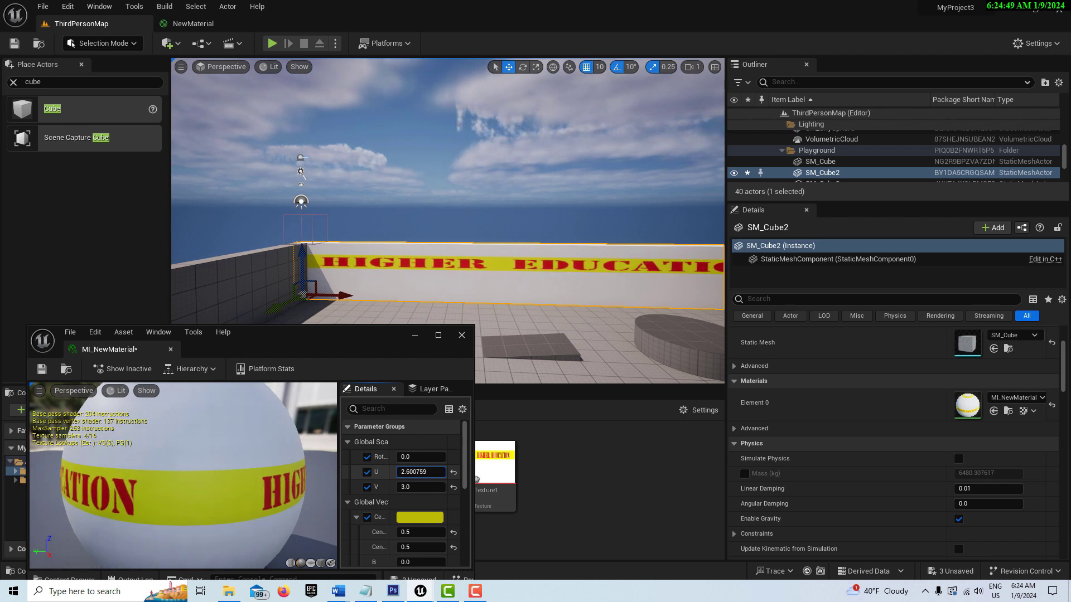
pyautogui.moveTo(405, 487)
pyautogui.mouseDown()
pyautogui.moveTo(419, 487)
pyautogui.moveTo(406, 487)
pyautogui.mouseUp()
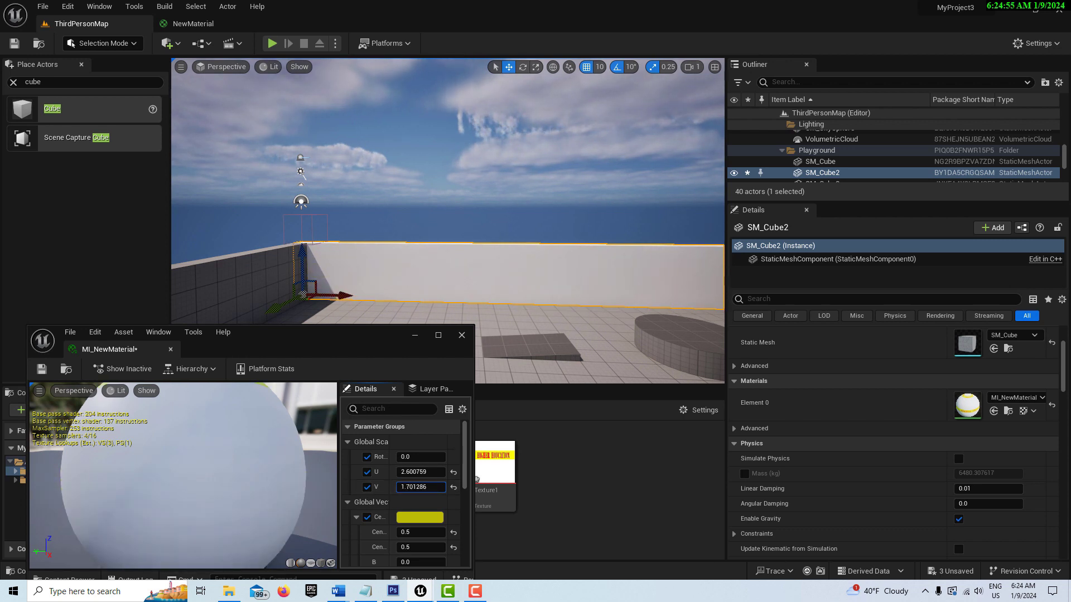
pyautogui.scroll(-1, 464, 463)
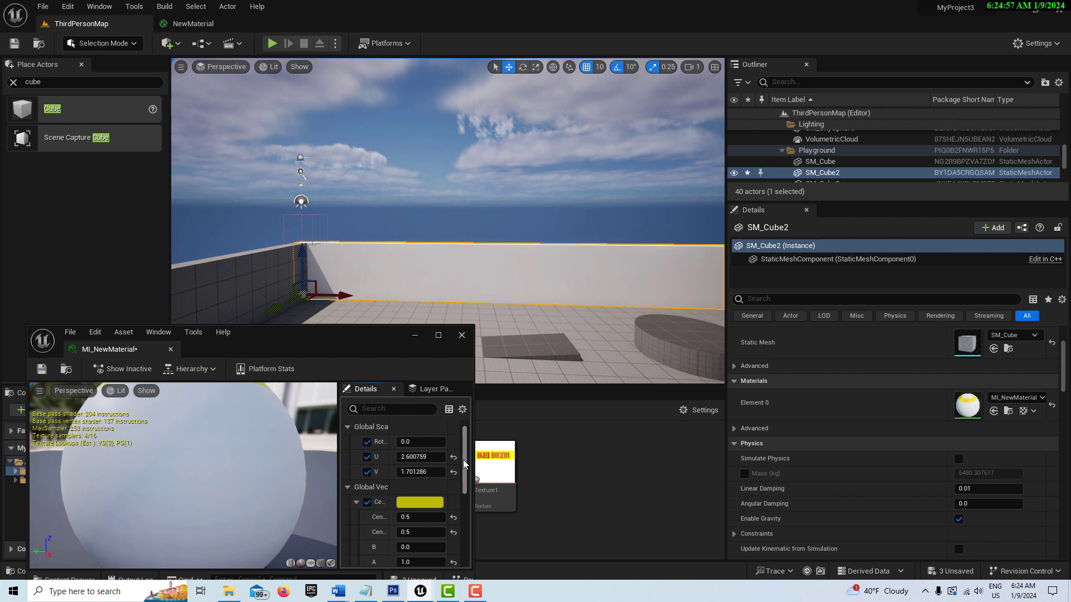
pyautogui.moveTo(464, 463); pyautogui.dragTo(468, 493)
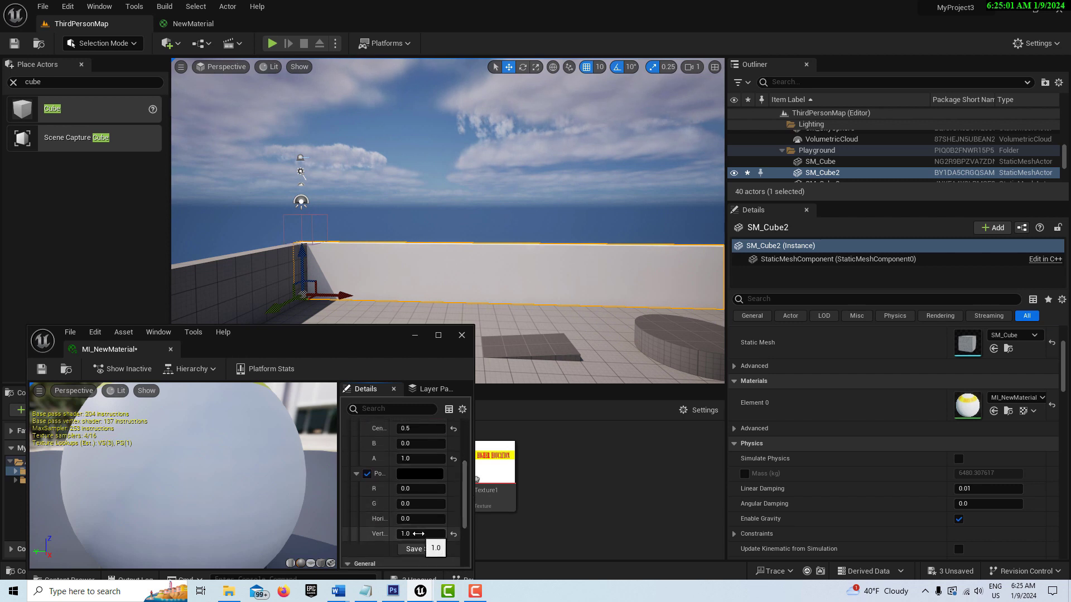
# Tune the vertical offset to about 1.06 and V tiling near 0.56 so lettering fills the wall.
pyautogui.moveTo(418, 534); pyautogui.dragTo(380, 479)
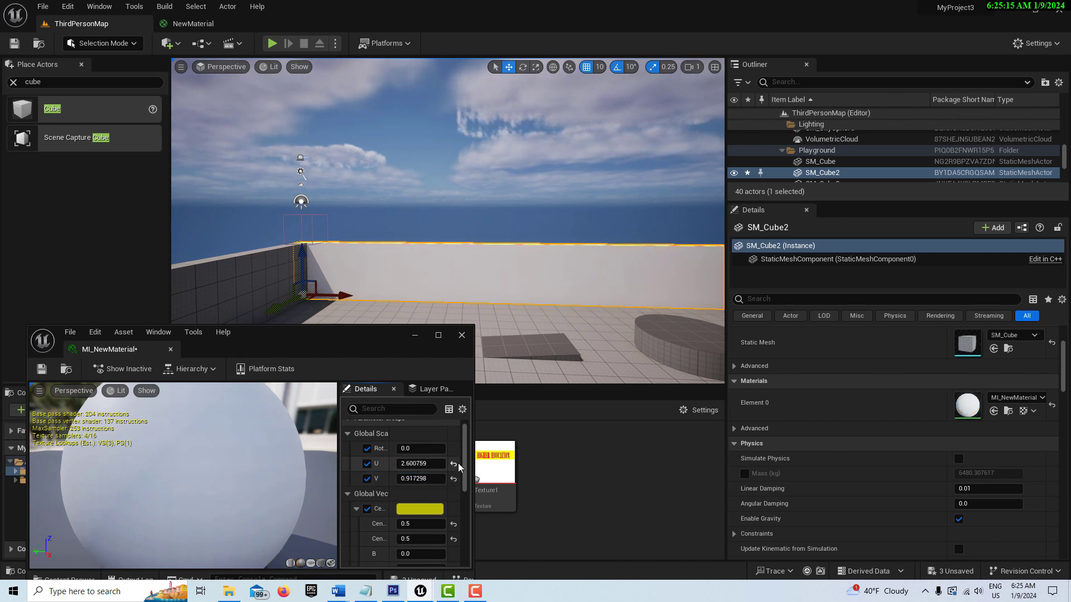
pyautogui.scroll(-5, 464, 455)
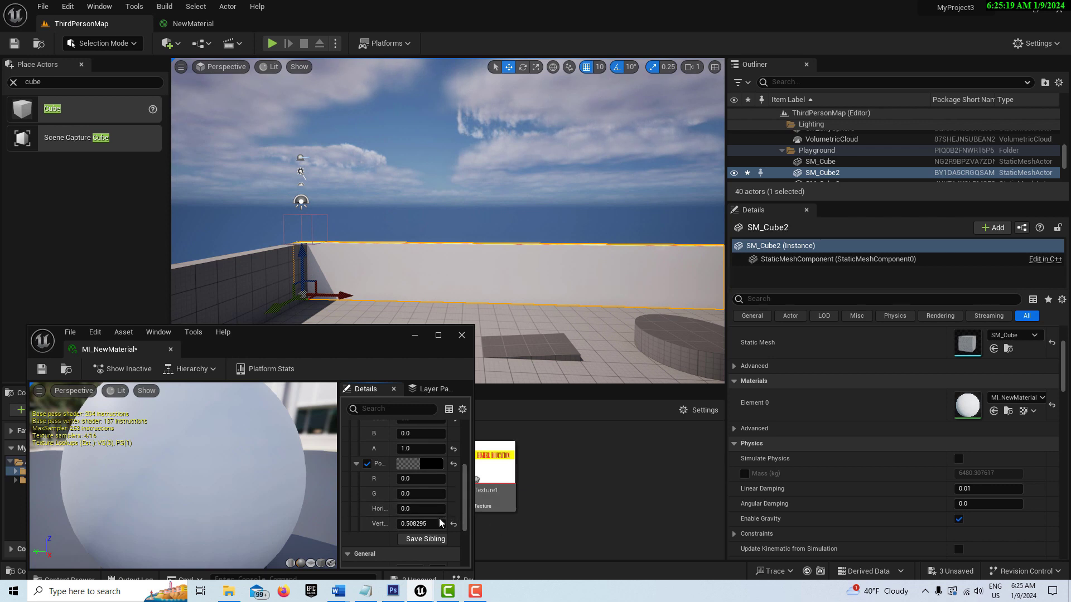
pyautogui.moveTo(423, 524); pyautogui.dragTo(464, 475)
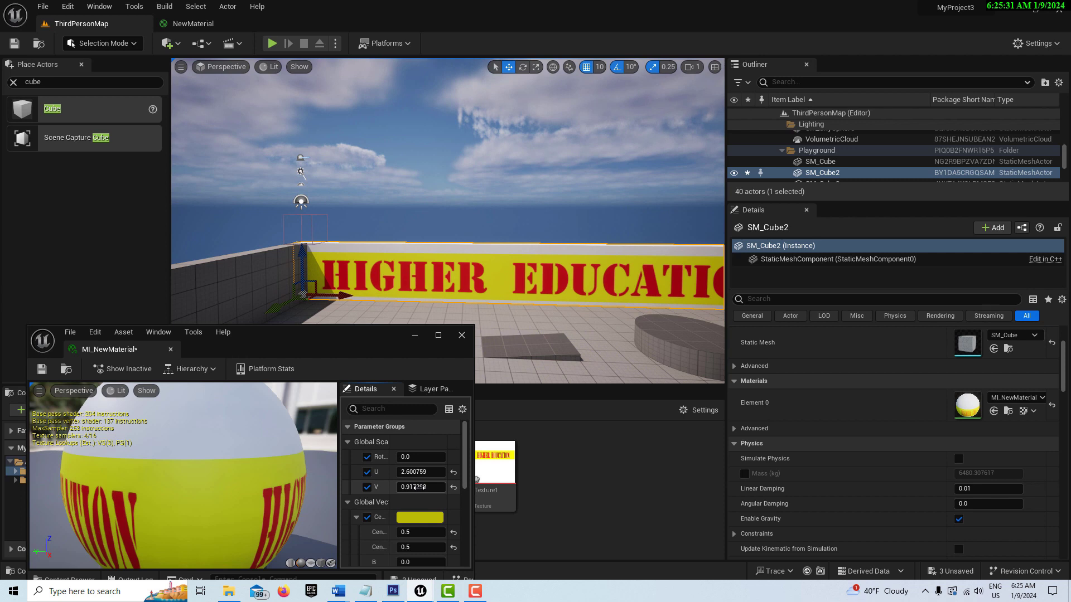
pyautogui.moveTo(419, 487); pyautogui.dragTo(464, 526)
pyautogui.moveTo(422, 491); pyautogui.dragTo(431, 491)
pyautogui.moveTo(368, 285); pyautogui.dragTo(368, 286, button='right')
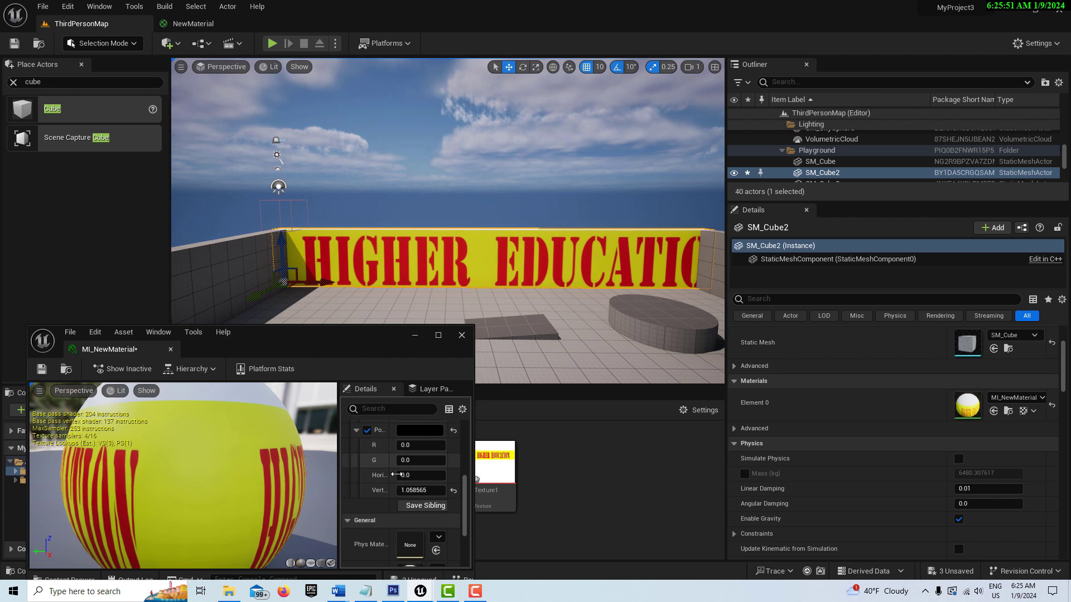
# Scrub the horizontal offset to -0.03 and U tiling to about 3.08 so the full text fits.
pyautogui.scroll(-2, 407, 488)
pyautogui.scroll(1, 411, 495)
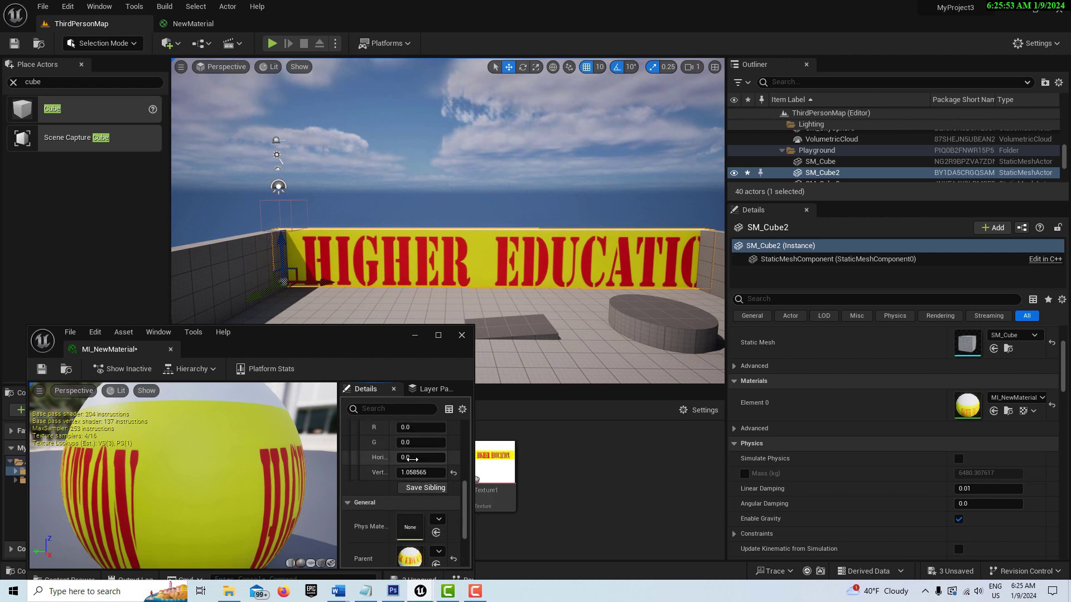
pyautogui.moveTo(412, 459); pyautogui.dragTo(420, 459)
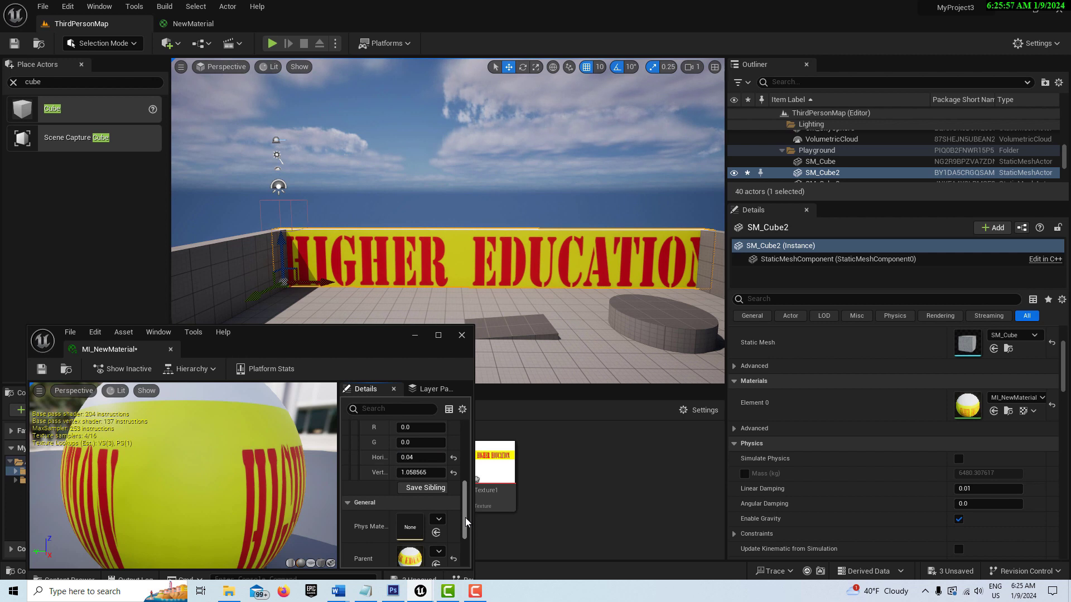
pyautogui.moveTo(466, 518); pyautogui.dragTo(416, 455)
pyautogui.scroll(-6, 429, 517)
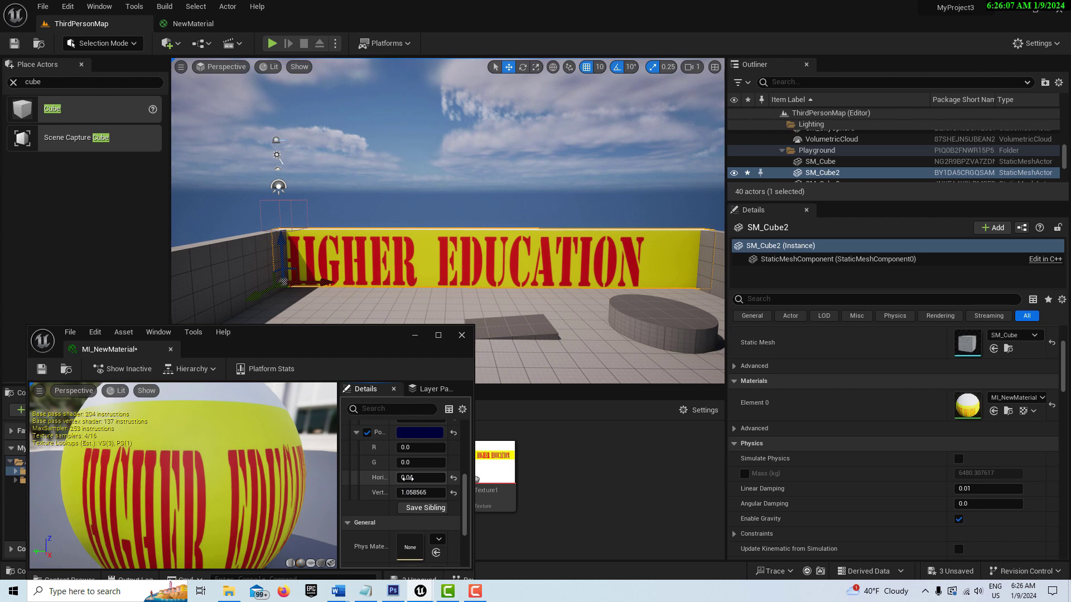
pyautogui.moveTo(421, 477); pyautogui.dragTo(414, 477)
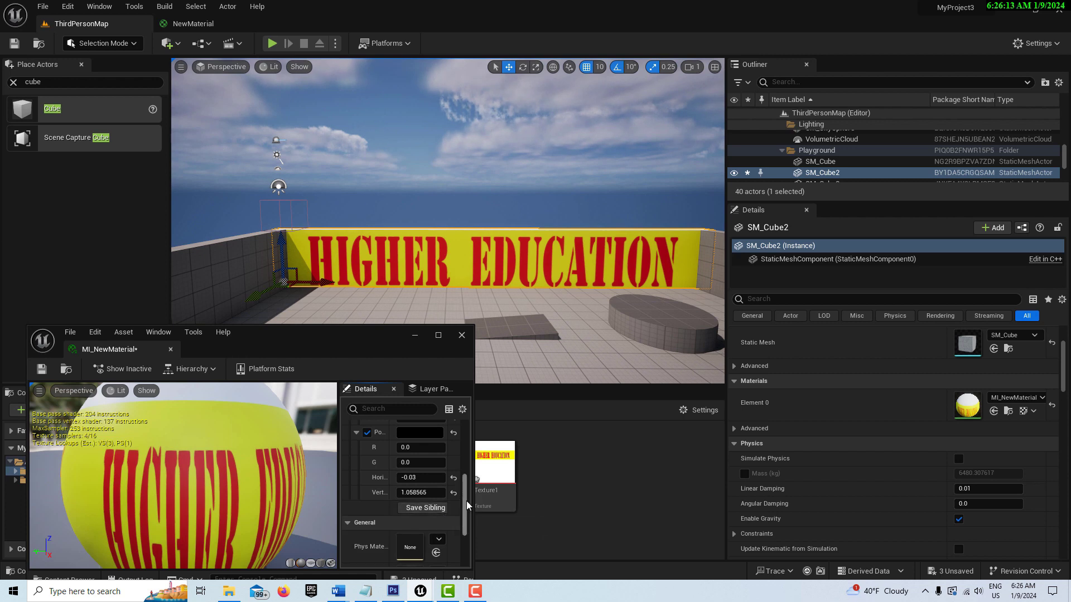
pyautogui.scroll(-2, 466, 505)
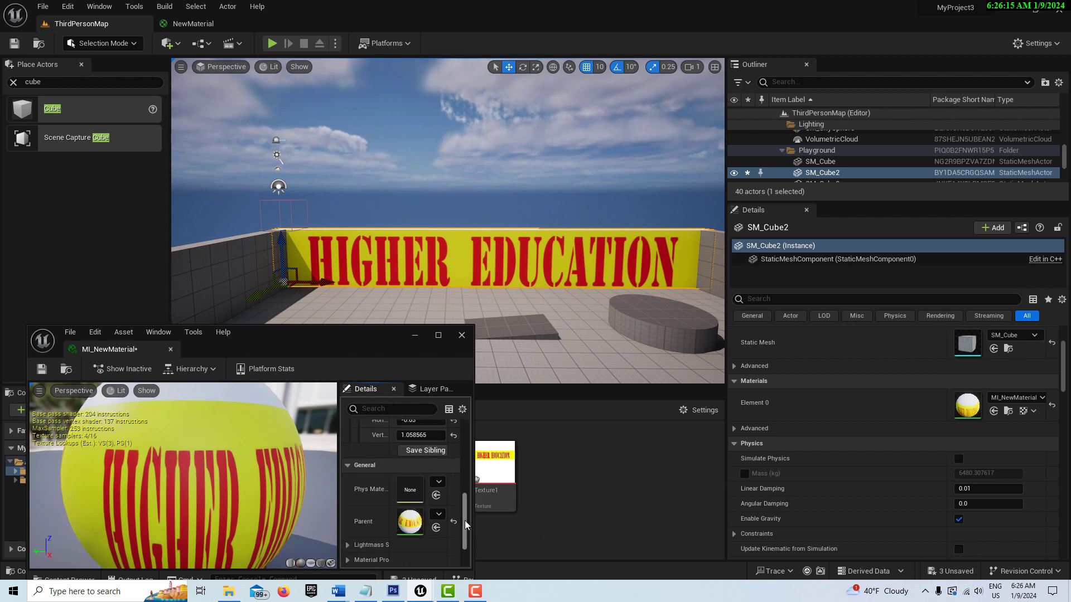
pyautogui.moveTo(415, 460); pyautogui.dragTo(416, 460)
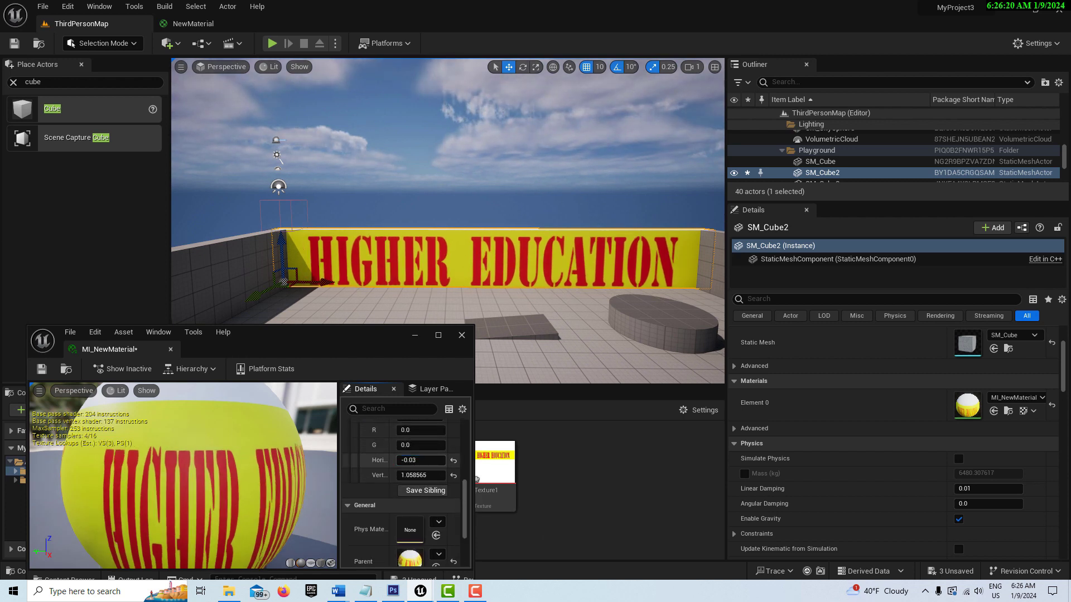
pyautogui.scroll(5, 465, 508)
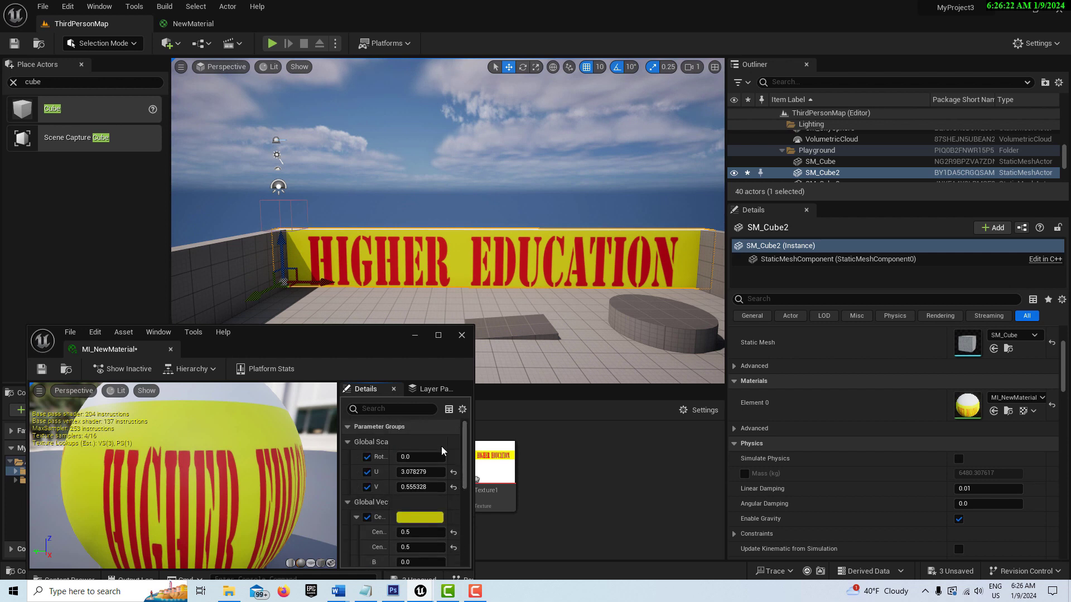
# Test a texture rotation of 0.5 and raise the vertical offset to match.
pyautogui.click(411, 460)
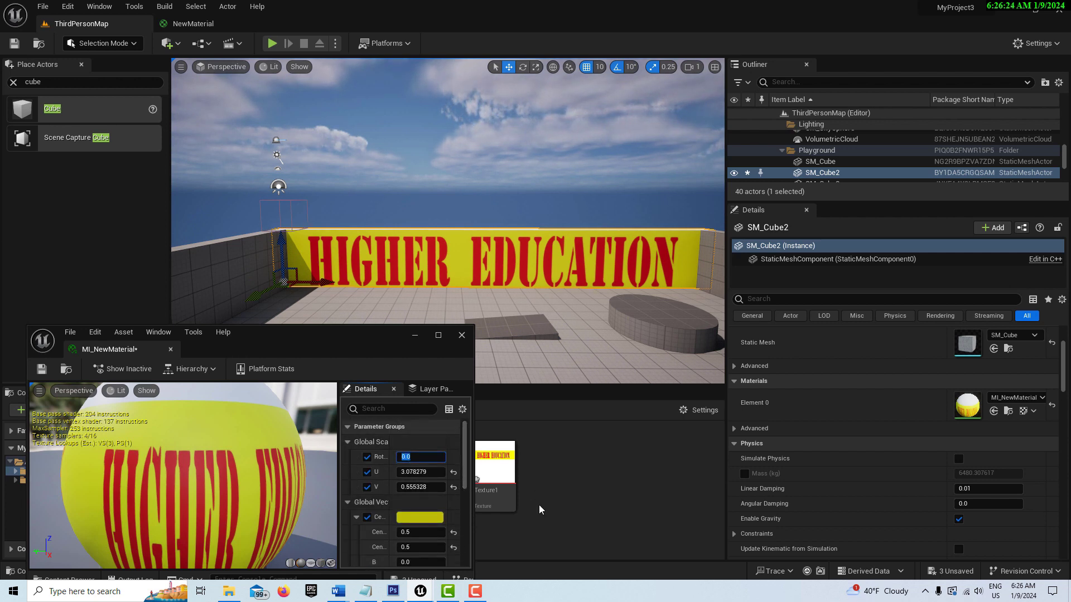
pyautogui.write('0.5')
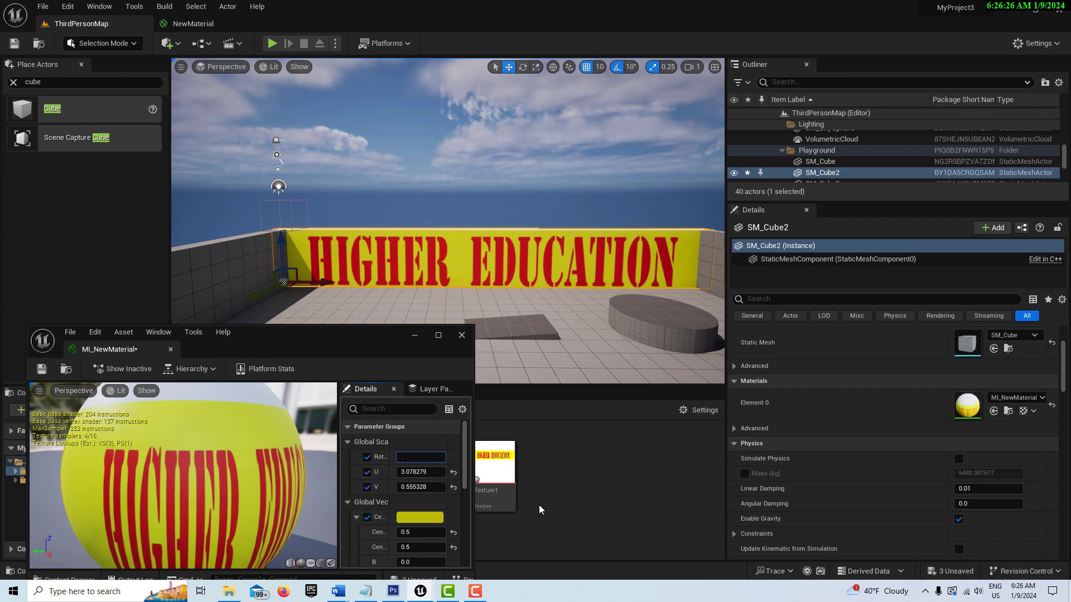
pyautogui.press('Return')
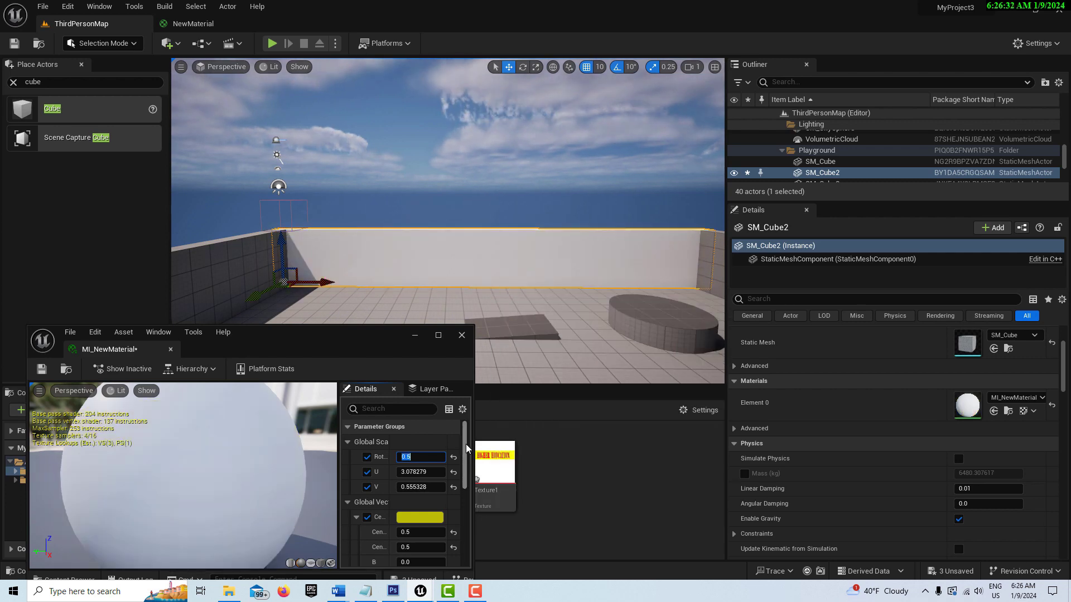
pyautogui.scroll(-3, 473, 481)
pyautogui.scroll(-3, 473, 481)
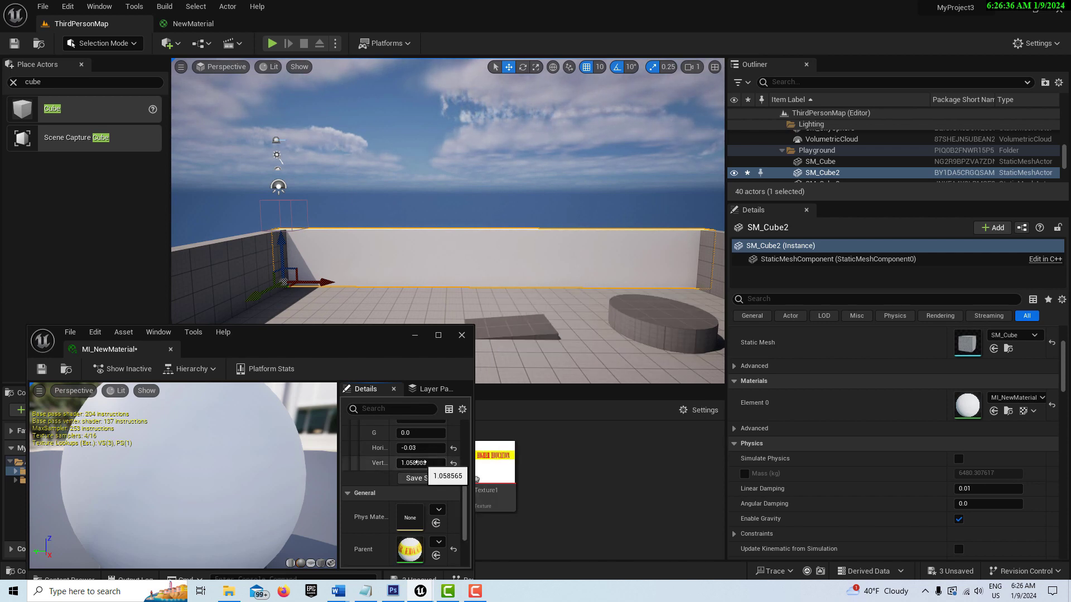
pyautogui.moveTo(417, 462); pyautogui.dragTo(440, 448)
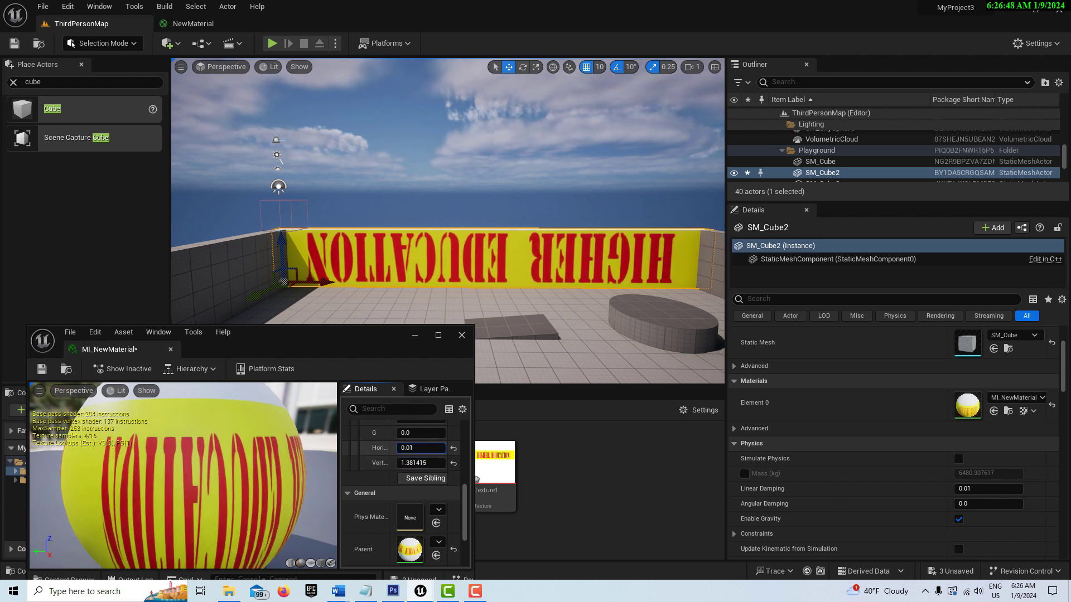
# Reset the rotation to 0 and re-centre the banner with a vertical offset near 1.08.
pyautogui.scroll(5, 425, 458)
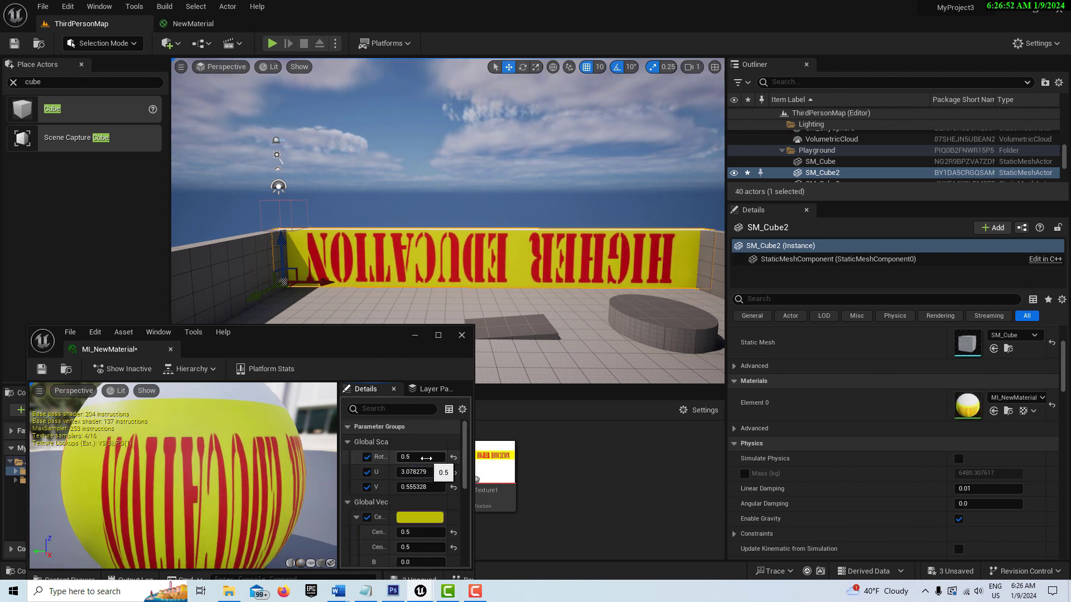
pyautogui.click(427, 458)
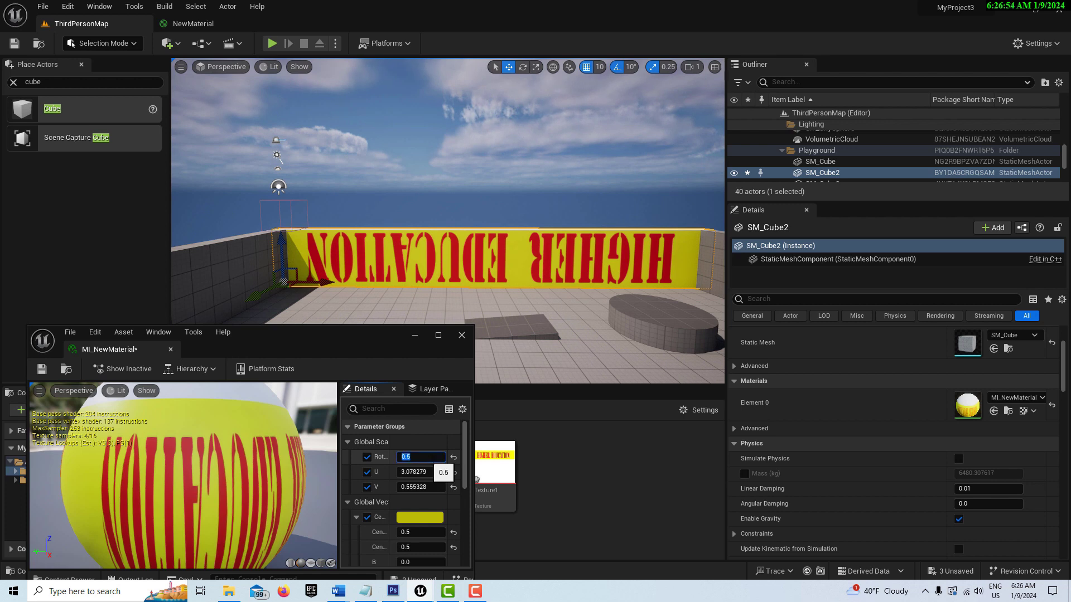
pyautogui.write('0')
pyautogui.press('Return')
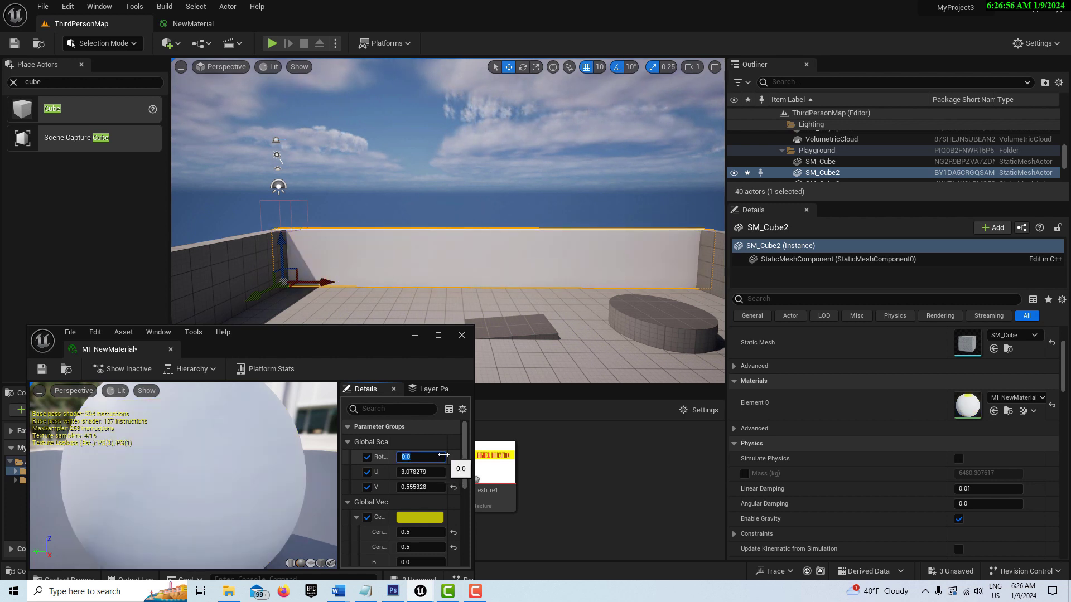
pyautogui.scroll(-3, 433, 502)
pyautogui.scroll(-5, 433, 520)
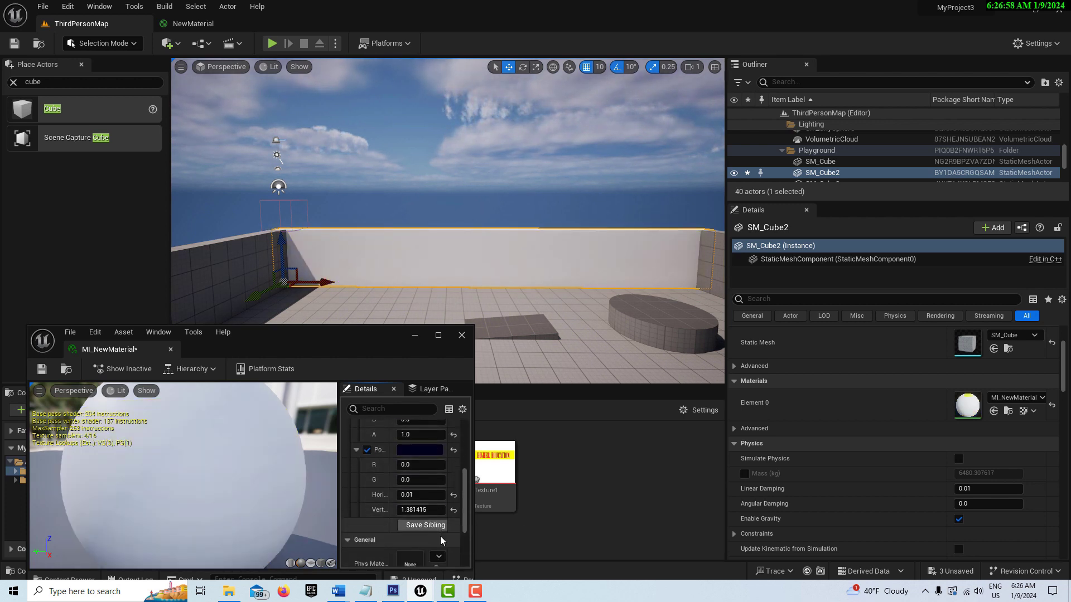
pyautogui.moveTo(412, 510)
pyautogui.mouseDown()
pyautogui.moveTo(438, 510)
pyautogui.moveTo(408, 510)
pyautogui.mouseUp()
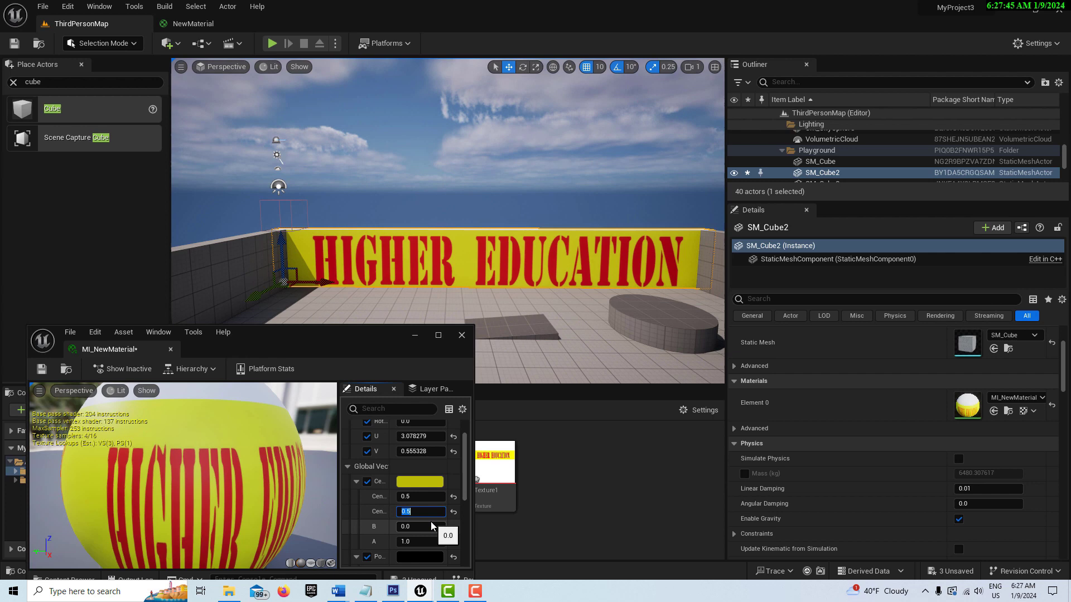